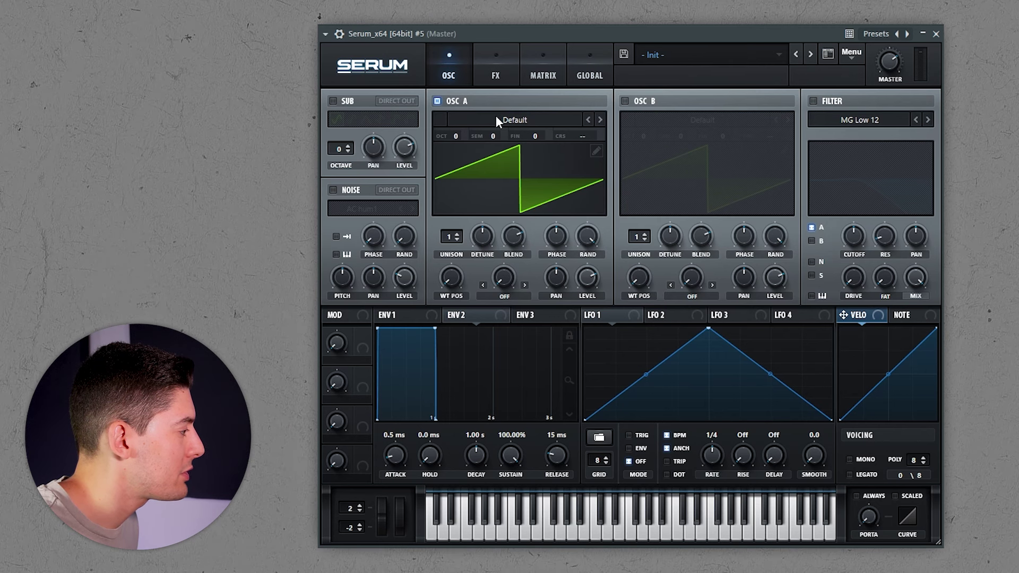
# Step: Load the Analog > Acid wavetable into oscillator A
pyautogui.click(496, 120)
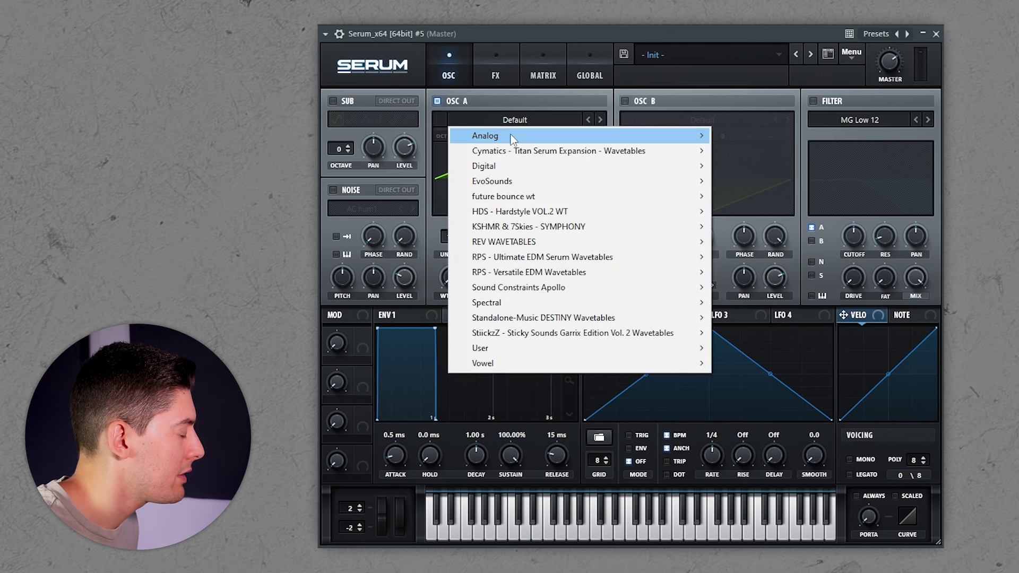
pyautogui.moveTo(499, 135)
pyautogui.click(760, 148)
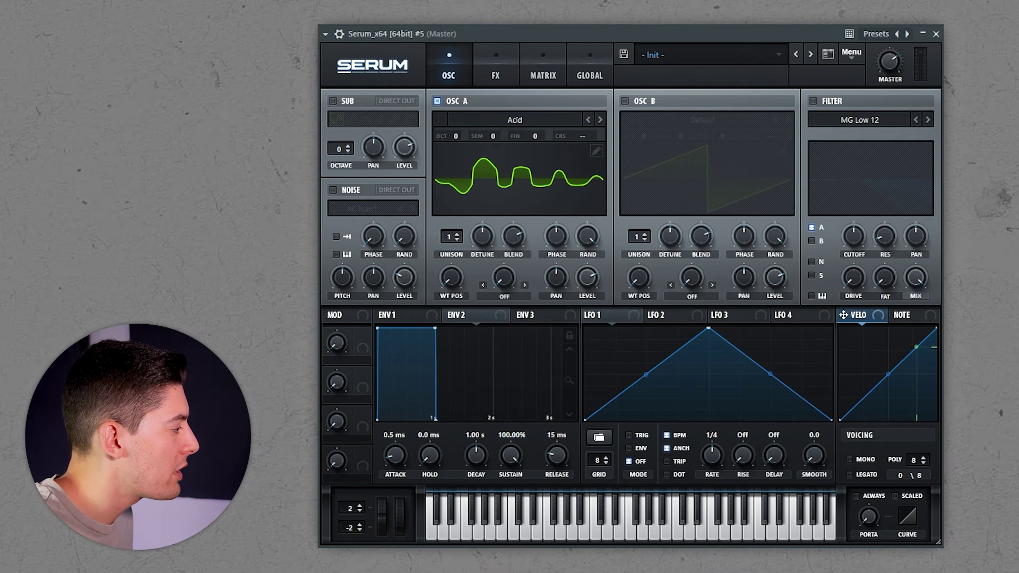
# Step: Drop oscillator A to -2 octaves and sweep its wavetable position
pyautogui.moveTo(455, 137); pyautogui.dragTo(455, 170)
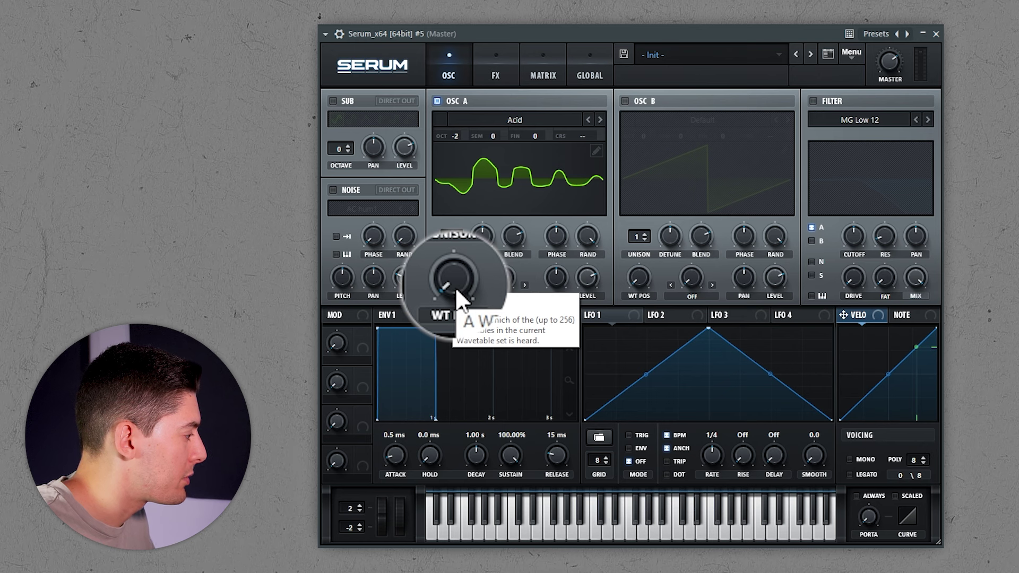
pyautogui.moveTo(461, 258); pyautogui.dragTo(447, 145)
pyautogui.moveTo(442, 217)
pyautogui.mouseDown()
pyautogui.moveTo(444, 125)
pyautogui.moveTo(443, 213)
pyautogui.mouseUp()
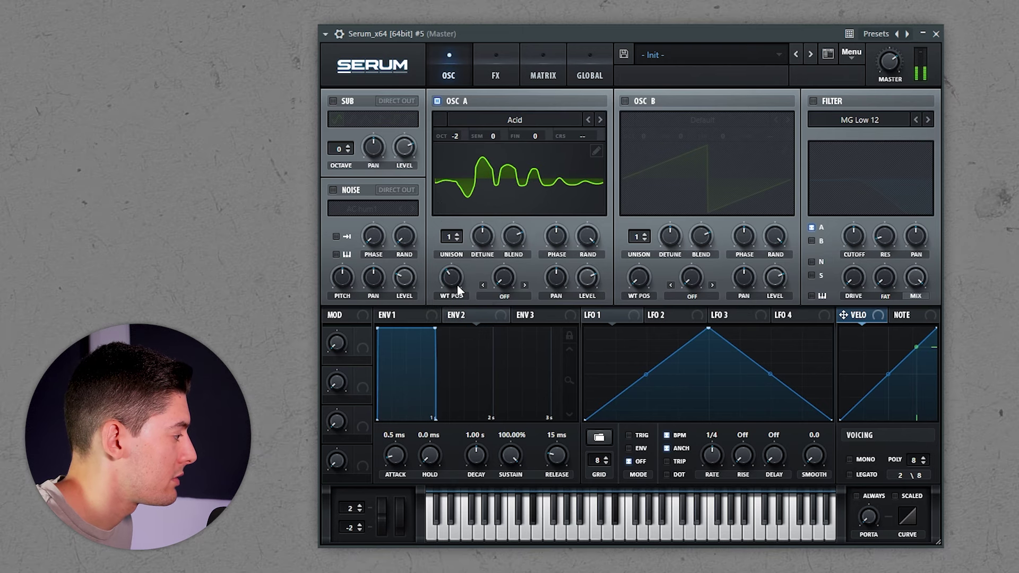
pyautogui.moveTo(457, 284)
pyautogui.mouseDown()
pyautogui.moveTo(451, 253)
pyautogui.moveTo(471, 296)
pyautogui.mouseUp()
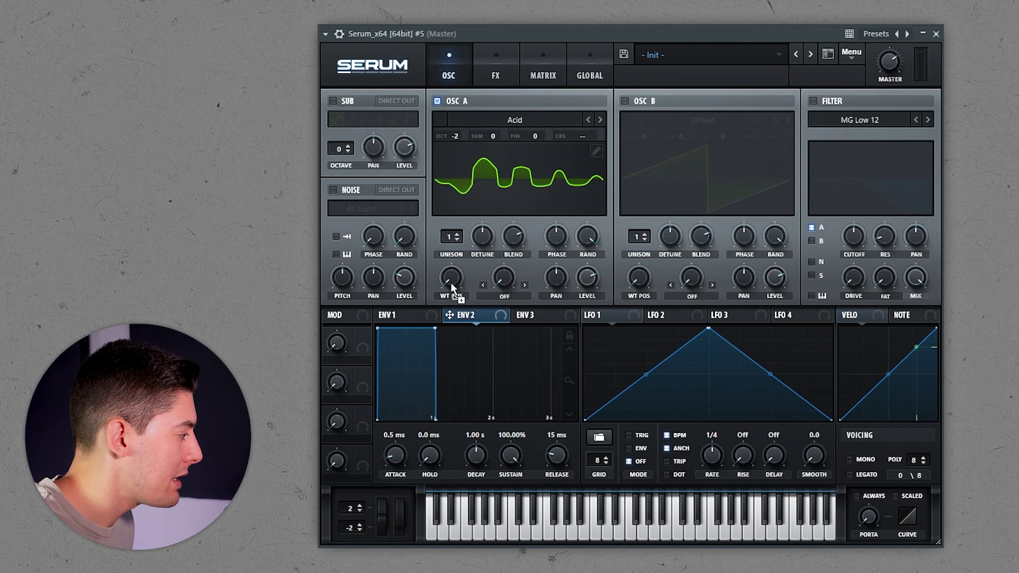
# Step: Route envelope 2 to oscillator A's wavetable position, with 0% sustain and a set modulation depth
pyautogui.moveTo(451, 283); pyautogui.dragTo(451, 283)
pyautogui.moveTo(511, 454); pyautogui.dragTo(511, 510)
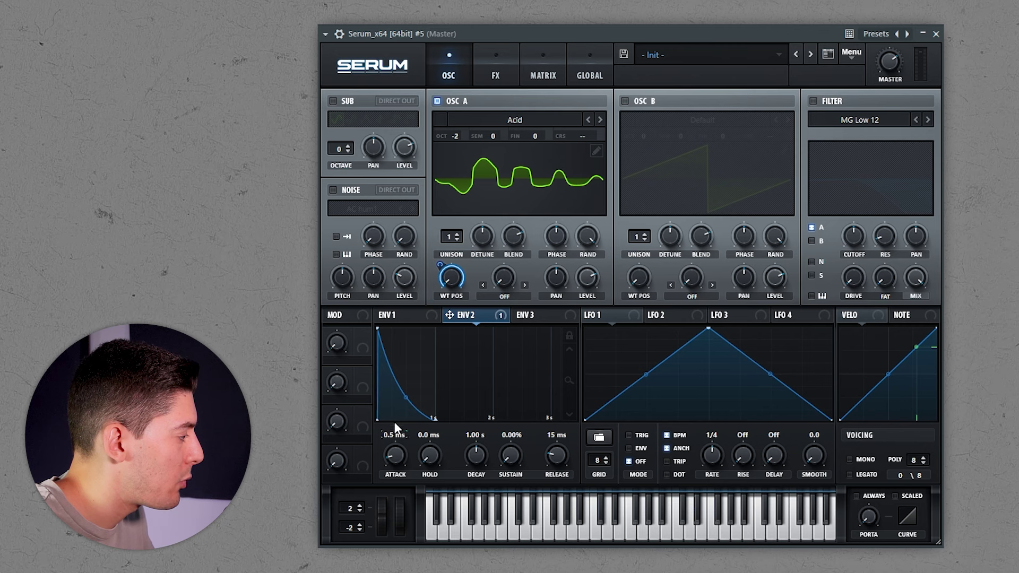
pyautogui.moveTo(448, 282); pyautogui.dragTo(444, 408)
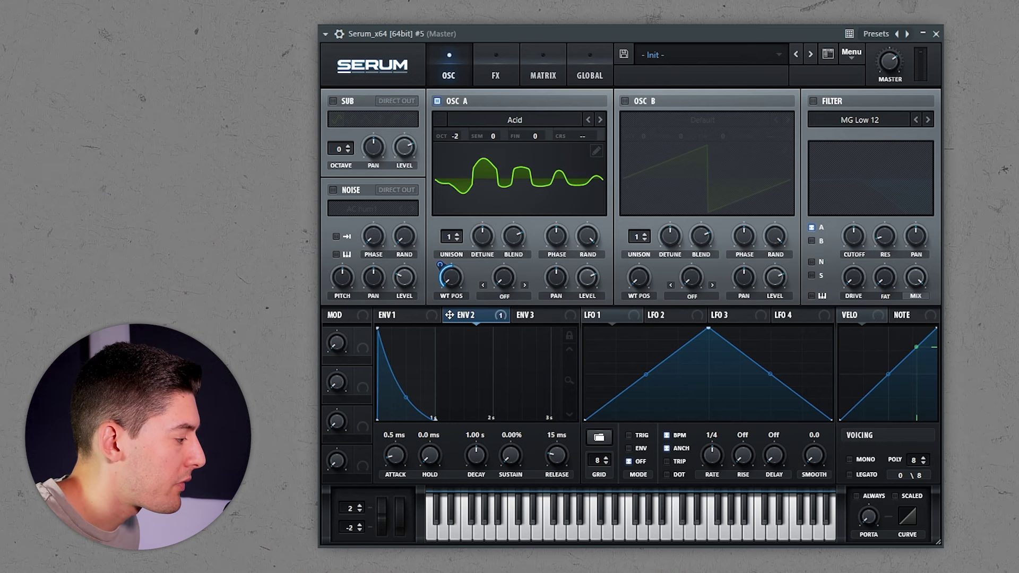
# Step: Make the patch mono legato with a 48 ms portamento glide
pyautogui.click(850, 460)
pyautogui.click(850, 475)
pyautogui.moveTo(855, 524); pyautogui.dragTo(842, 400)
# Step: Enable distortion at 86% drive with a post-distortion high-pass filter, then A/B compare it
pyautogui.click(496, 76)
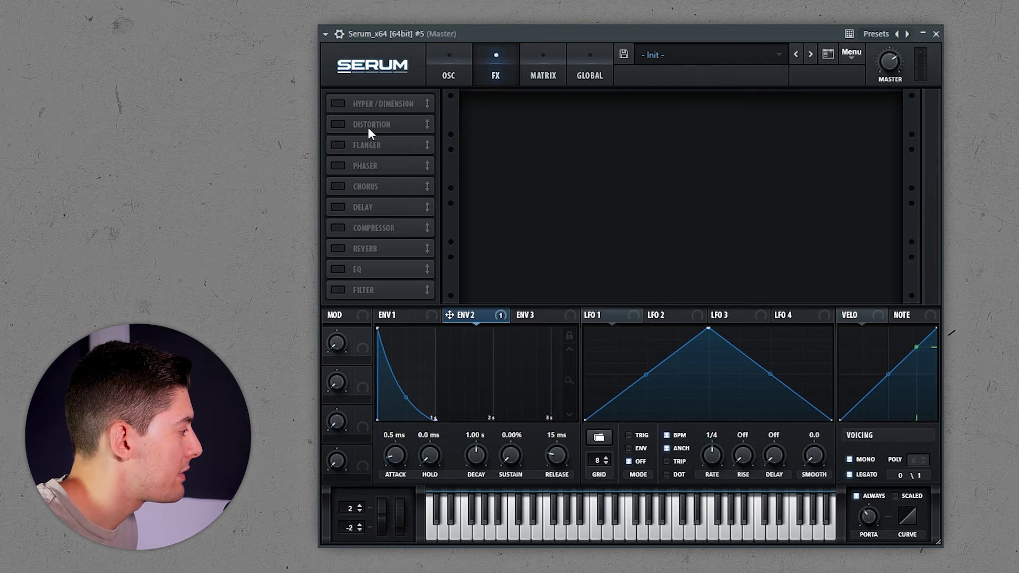
pyautogui.click(337, 124)
pyautogui.moveTo(777, 111); pyautogui.dragTo(777, 26)
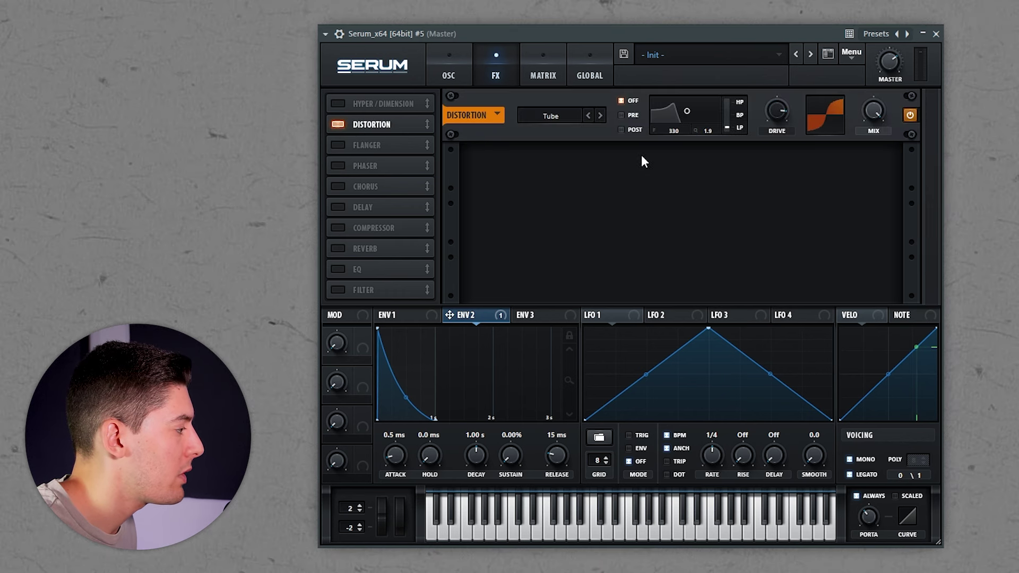
pyautogui.click(622, 130)
pyautogui.moveTo(728, 126); pyautogui.dragTo(671, 115)
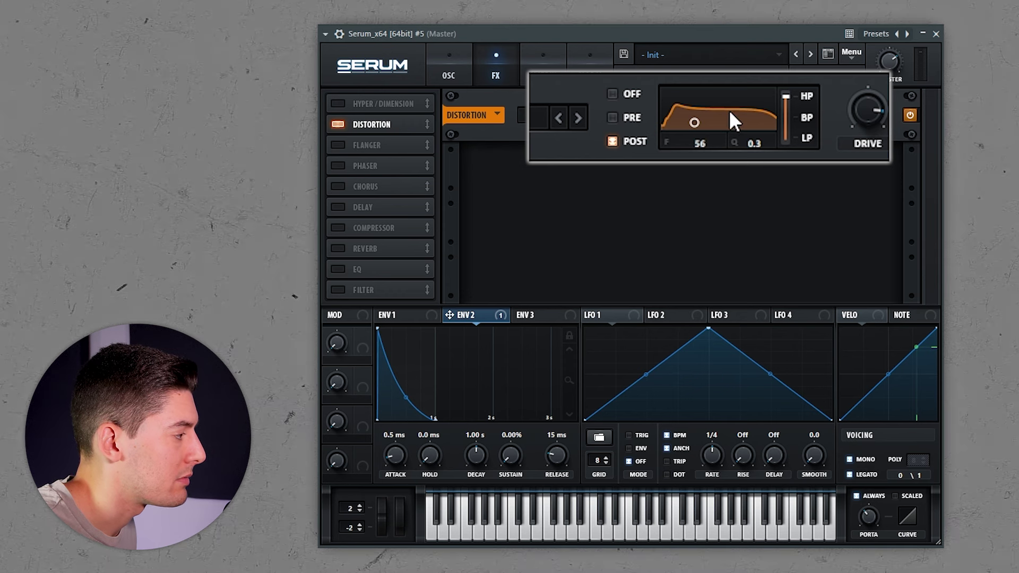
pyautogui.click(911, 114)
pyautogui.click(911, 114)
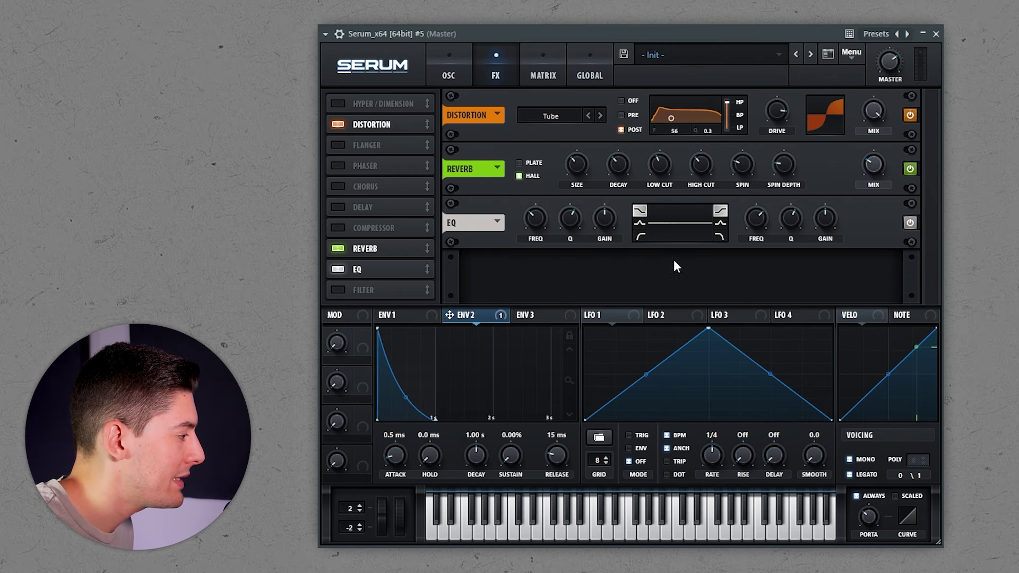
# Step: Reset the EQ high-shelf gain and reduce envelope 2's modulation amount on it
pyautogui.moveTo(825, 229); pyautogui.dragTo(821, 192)
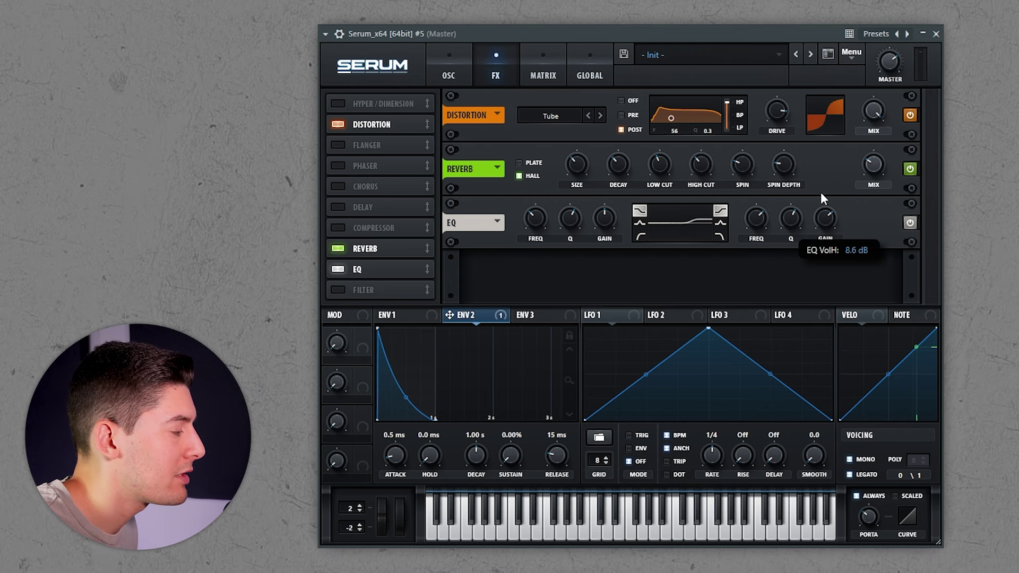
pyautogui.doubleClick(825, 225)
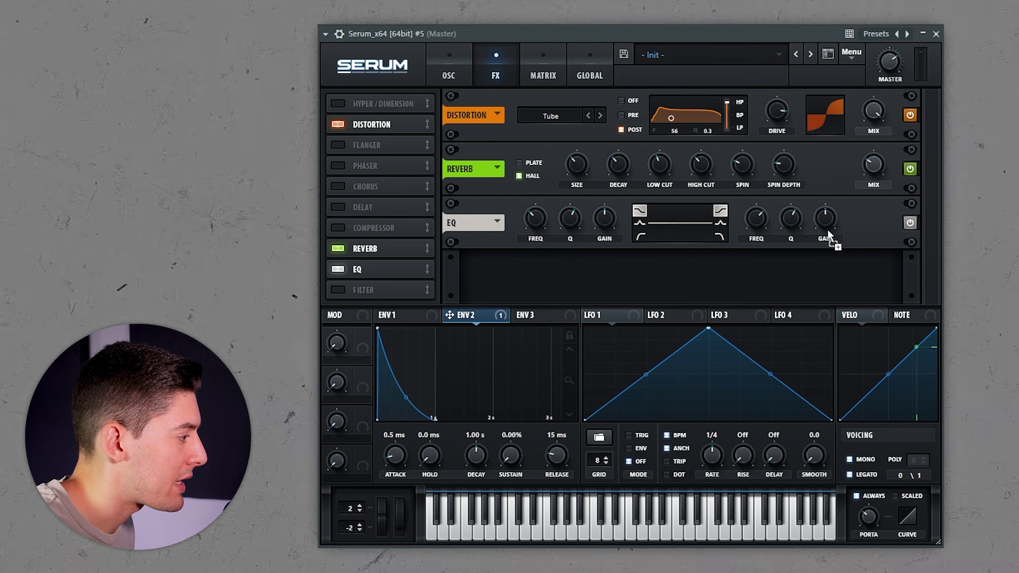
pyautogui.rightClick(815, 213)
pyautogui.click(813, 234)
pyautogui.moveTo(809, 264); pyautogui.dragTo(808, 276)
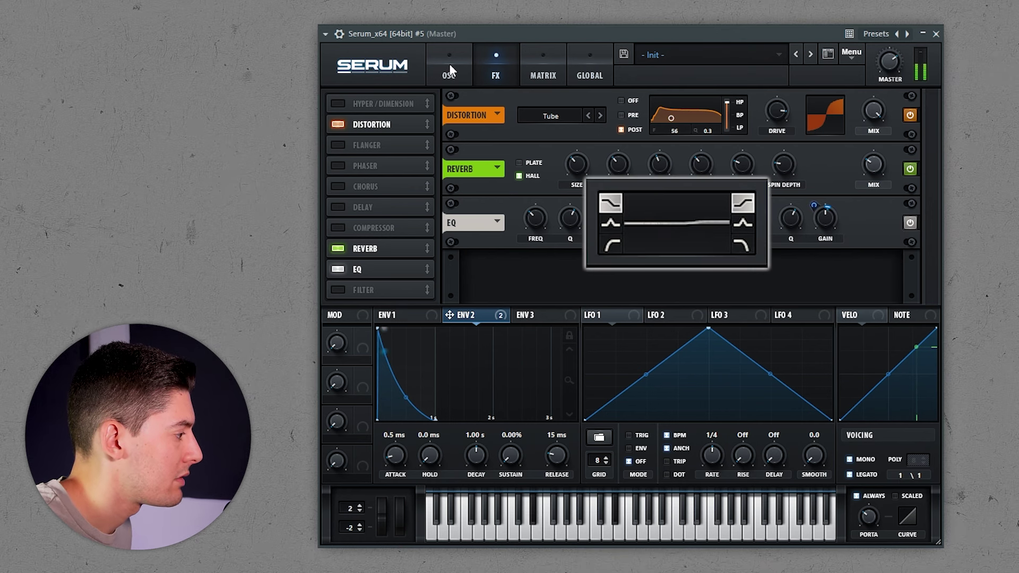
# Step: Back on the oscillator page, assign envelope 2 to oscillator A's wavetable position
pyautogui.click(450, 64)
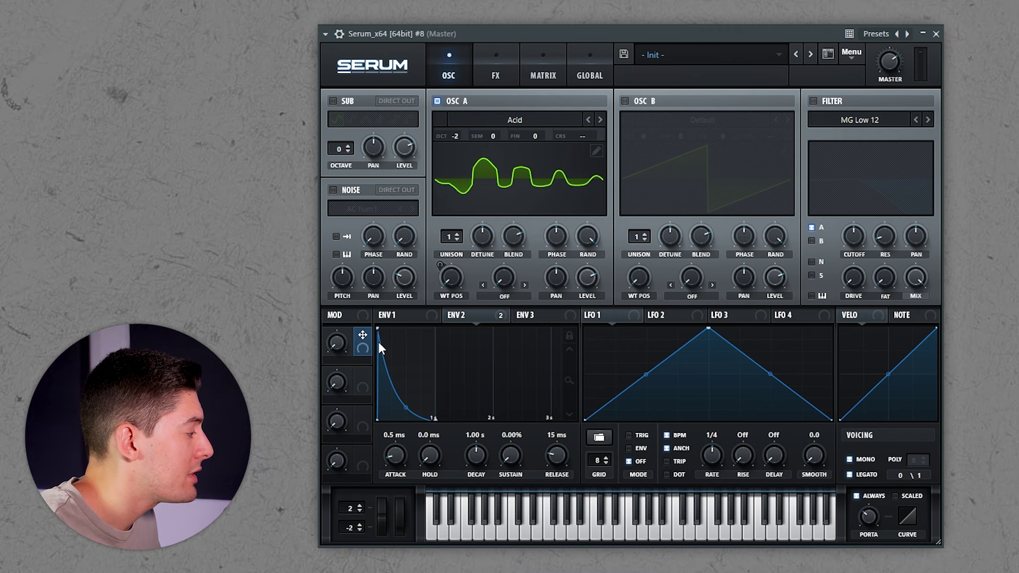
pyautogui.moveTo(364, 333); pyautogui.dragTo(446, 281)
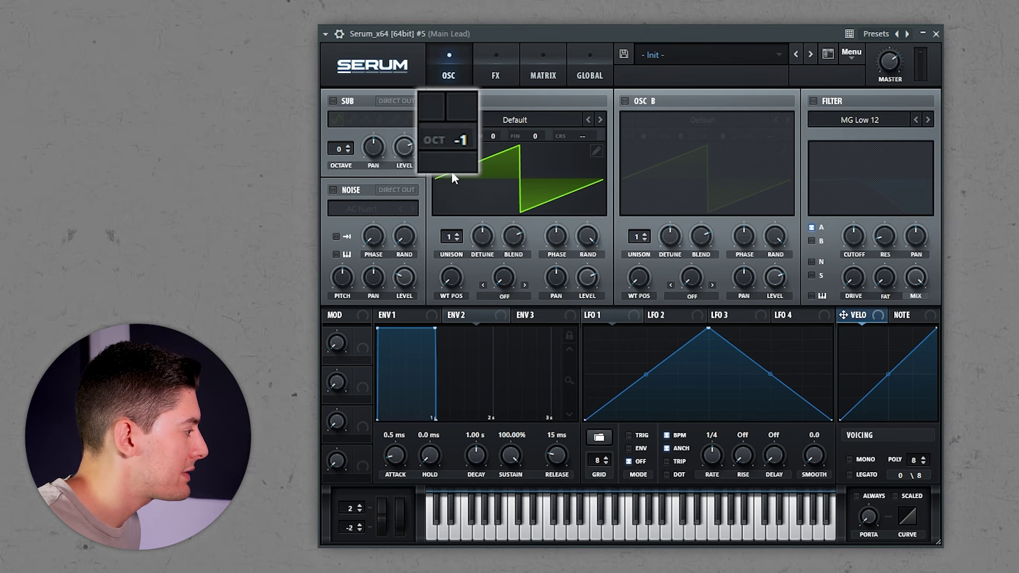
# Step: Give oscillator A 5 unison voices and enable oscillator B at -2 octaves
pyautogui.moveTo(455, 234); pyautogui.dragTo(453, 196)
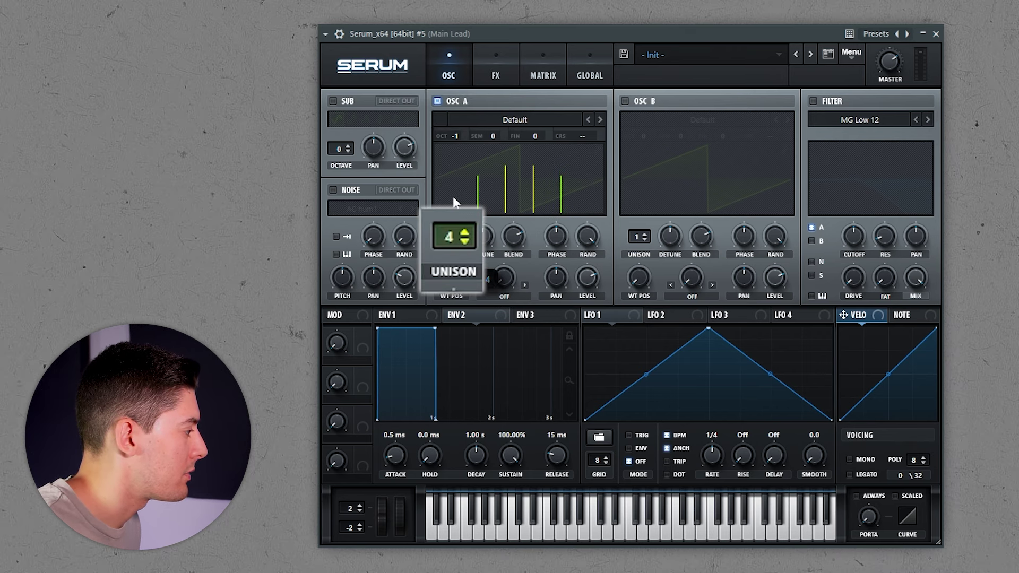
pyautogui.click(624, 101)
pyautogui.moveTo(661, 173); pyautogui.dragTo(655, 243)
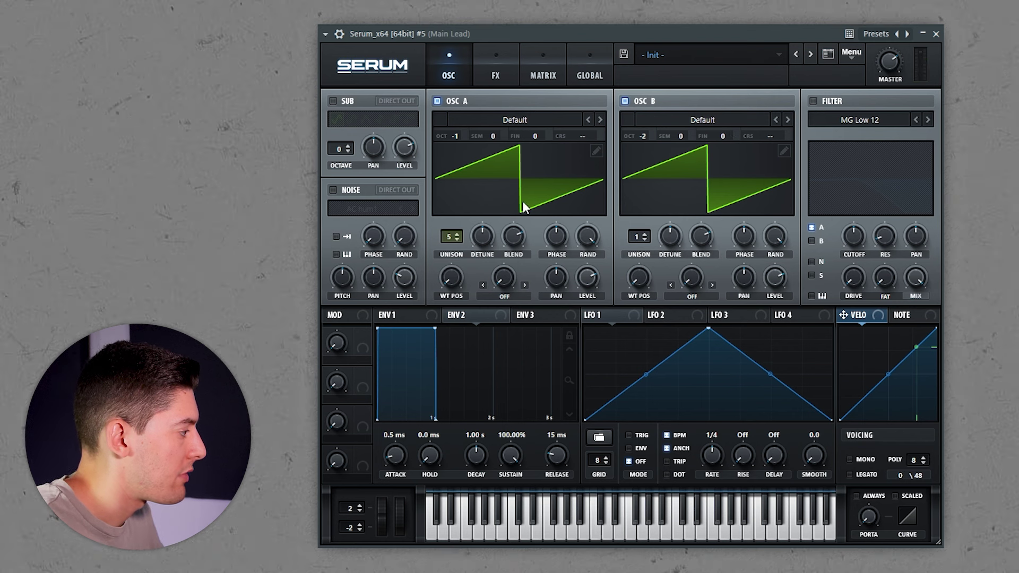
# Step: Enable an MG Low 24 filter with raised resonance, cutoff ~145 Hz, and envelope 2 sustain 0%
pyautogui.moveTo(506, 244)
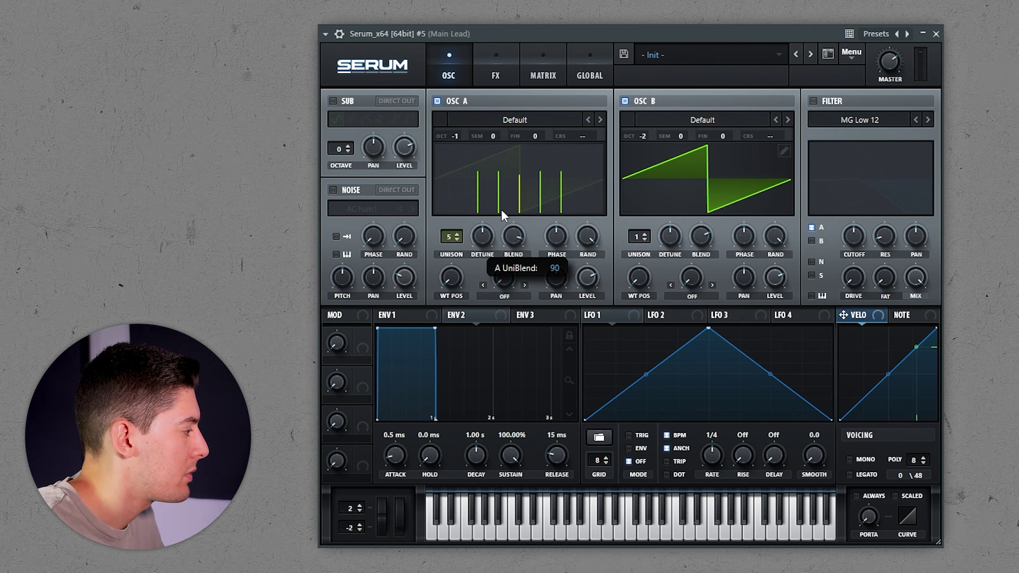
pyautogui.click(812, 100)
pyautogui.click(929, 120)
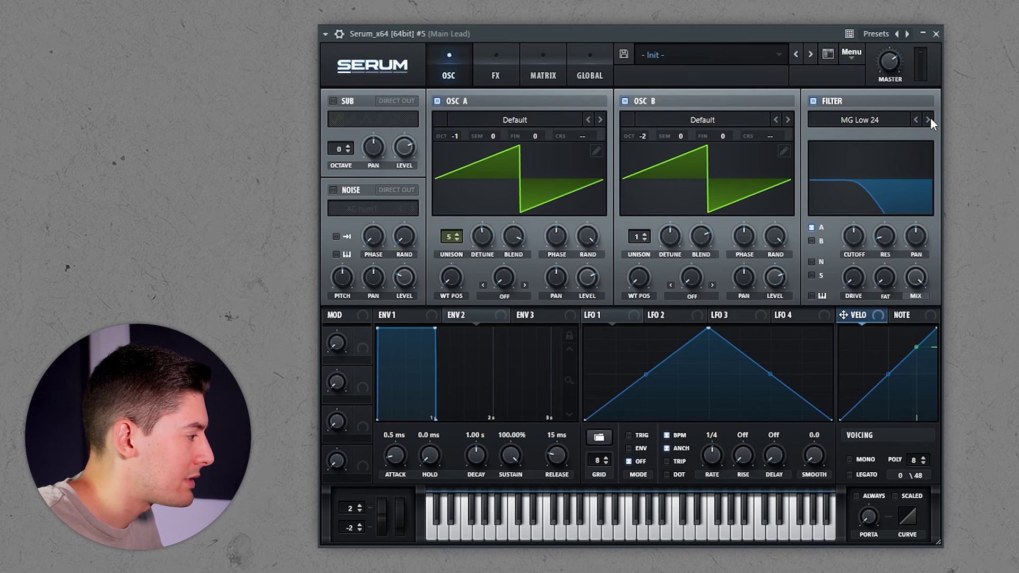
pyautogui.moveTo(883, 196); pyautogui.dragTo(888, 149)
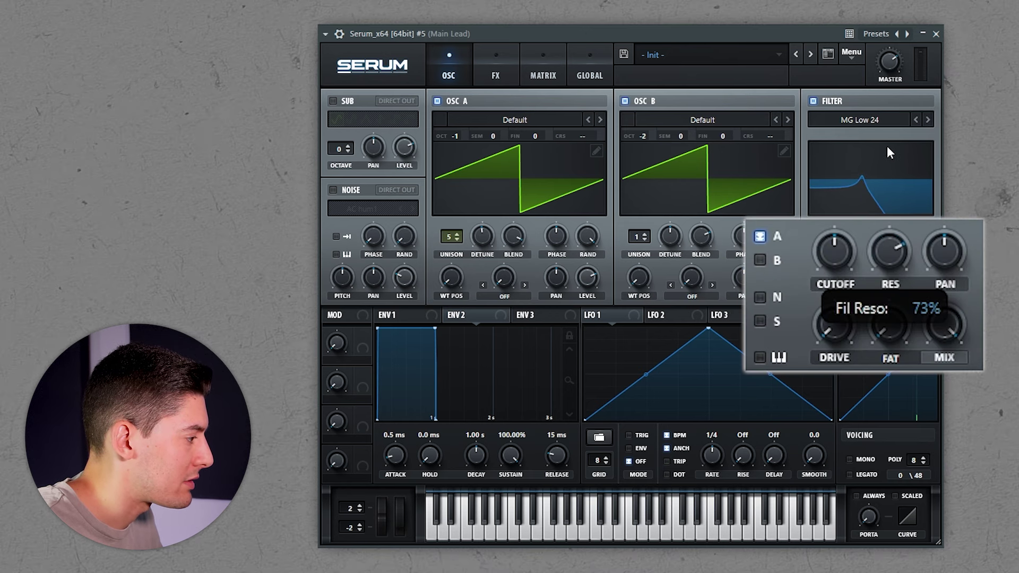
pyautogui.moveTo(823, 255); pyautogui.dragTo(824, 292)
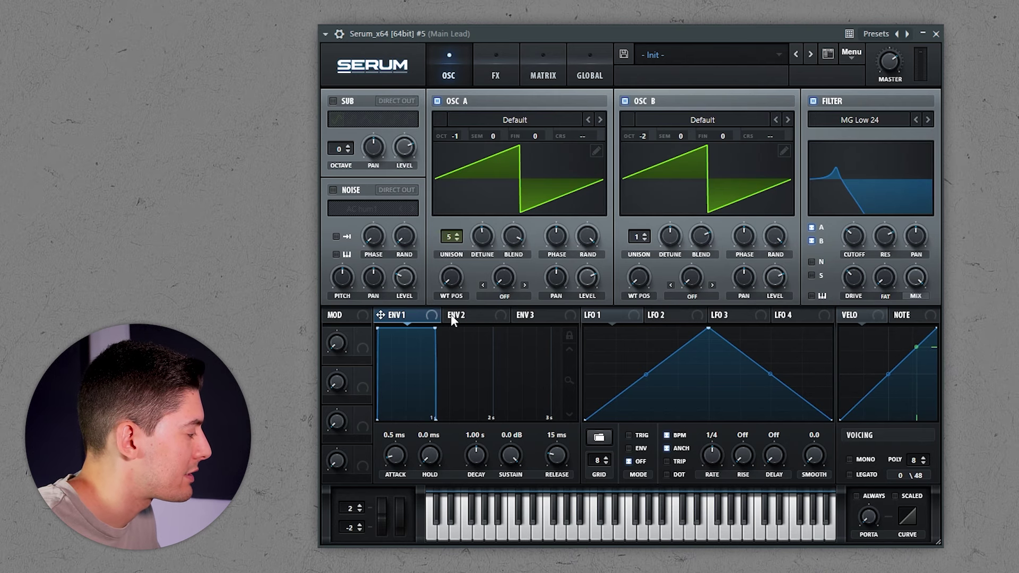
pyautogui.click(453, 316)
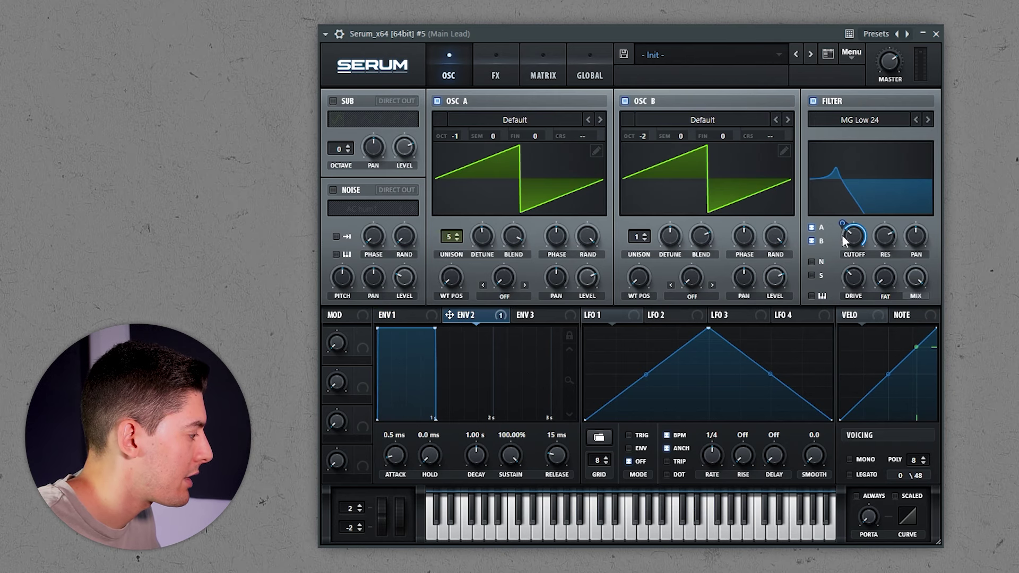
pyautogui.moveTo(499, 461); pyautogui.dragTo(499, 520)
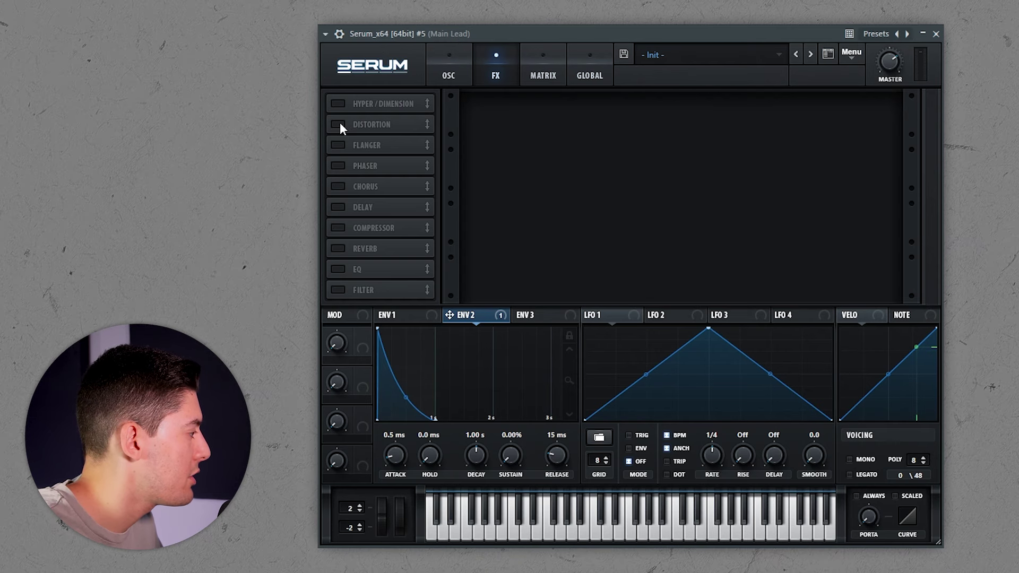
# Step: Enable distortion with its filter set to POST and lowered frequency and resonance
pyautogui.click(339, 124)
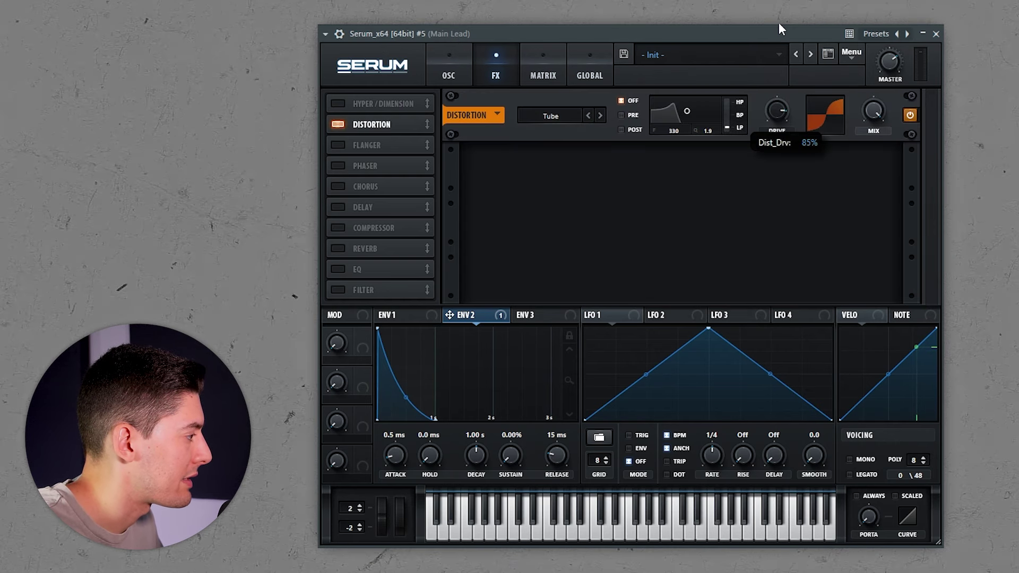
pyautogui.click(625, 129)
pyautogui.moveTo(706, 119); pyautogui.dragTo(697, 122)
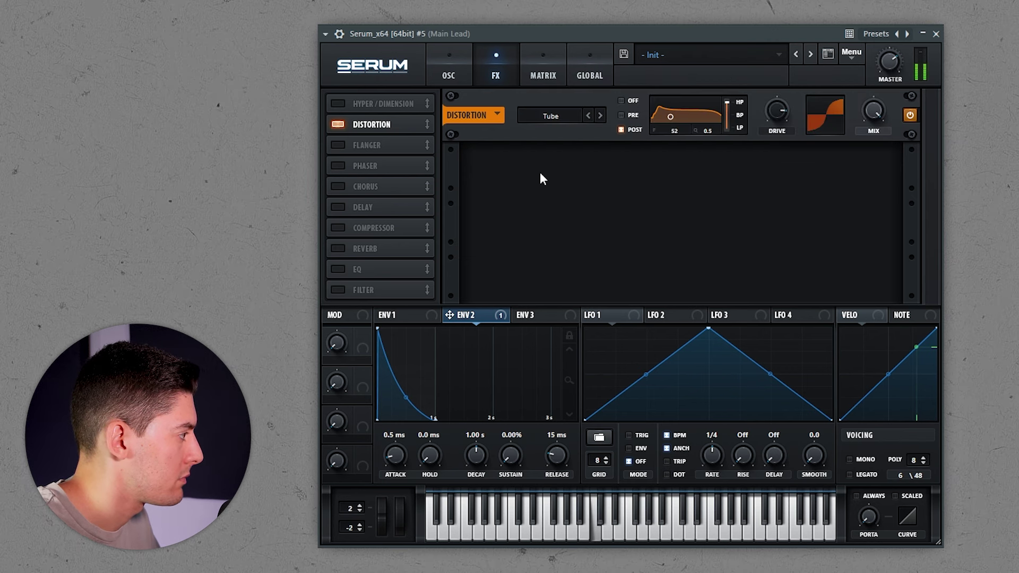
# Step: Enable the EQ, boost its high shelf, and modulate that gain with envelope 2
pyautogui.click(337, 269)
pyautogui.moveTo(825, 168); pyautogui.dragTo(826, 157)
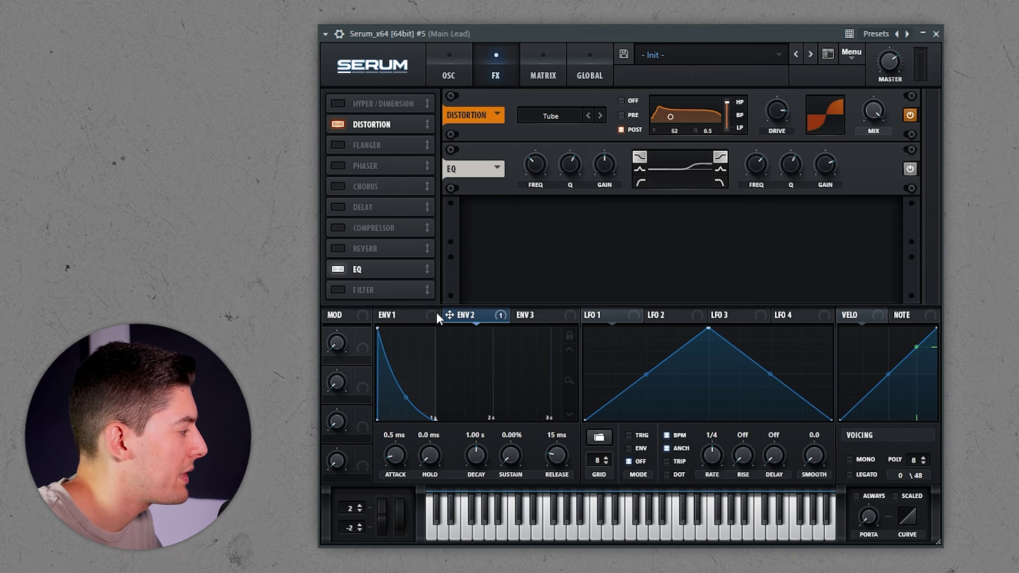
pyautogui.moveTo(445, 316); pyautogui.dragTo(815, 168)
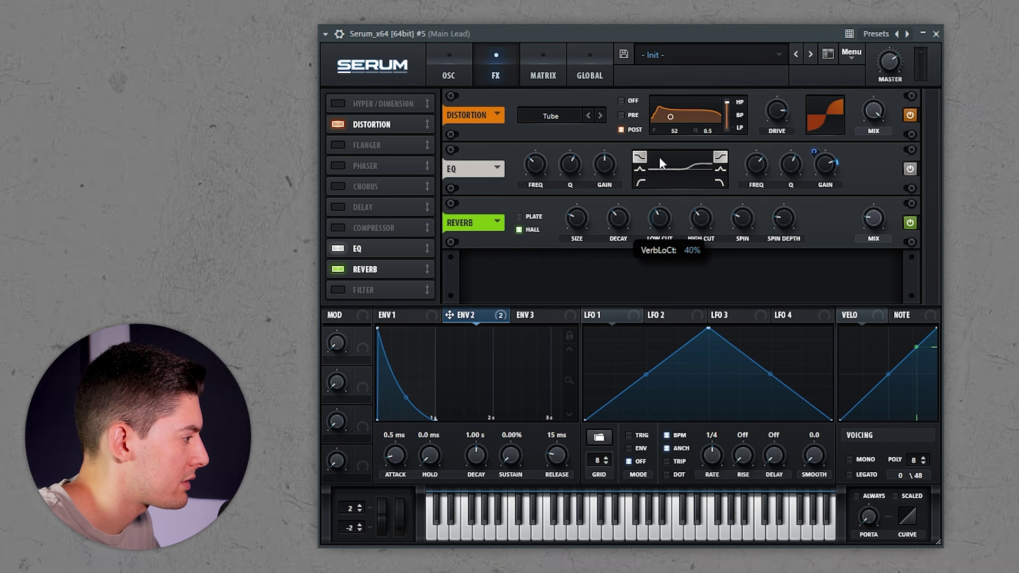
pyautogui.click(451, 67)
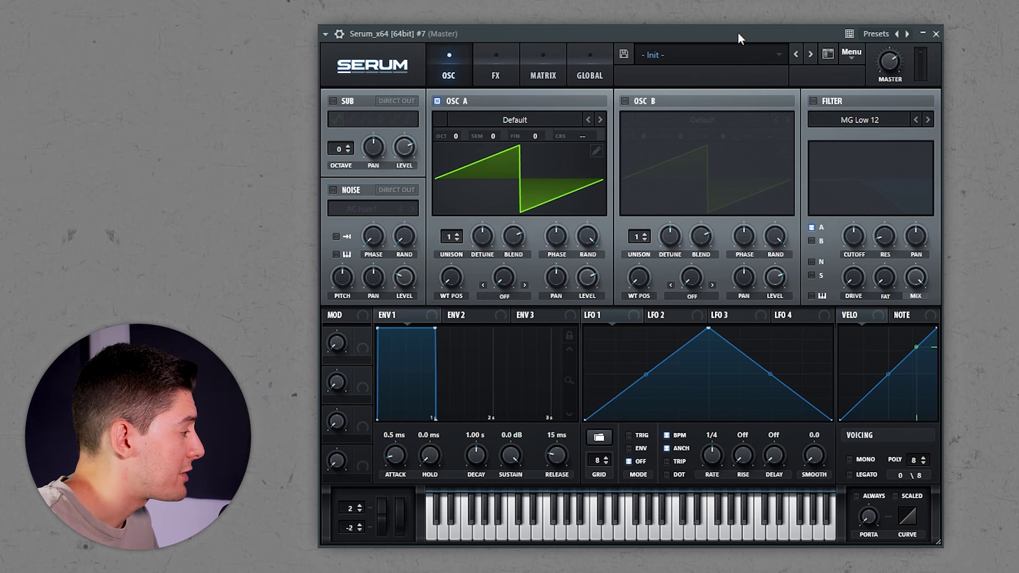
# Step: Set oscillator A to 11 detuned unison voices and enable oscillator B with 12 voices
pyautogui.moveTo(447, 237); pyautogui.dragTo(444, 113)
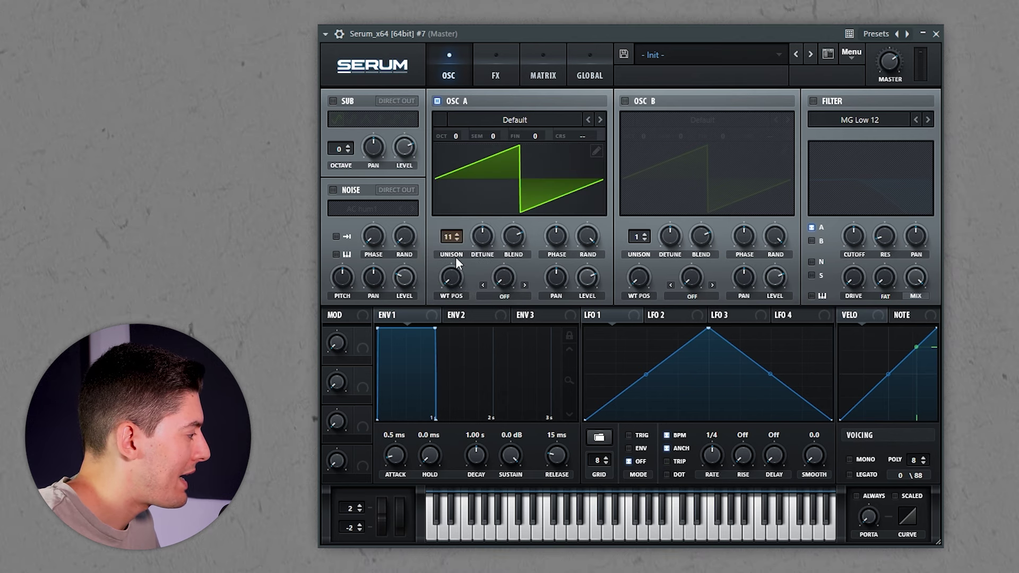
pyautogui.moveTo(485, 240); pyautogui.dragTo(486, 289)
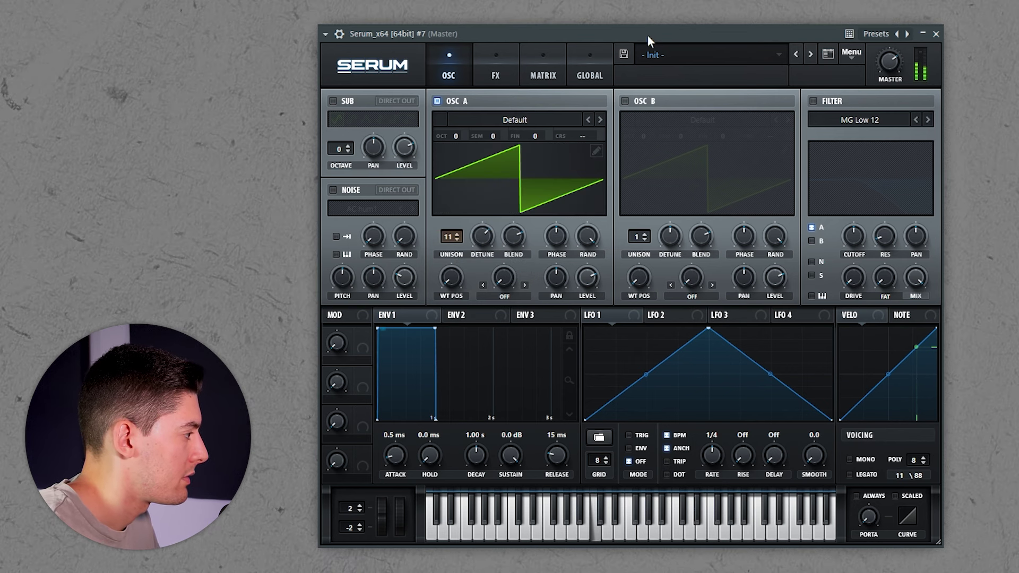
pyautogui.click(625, 101)
pyautogui.moveTo(647, 237); pyautogui.dragTo(646, 116)
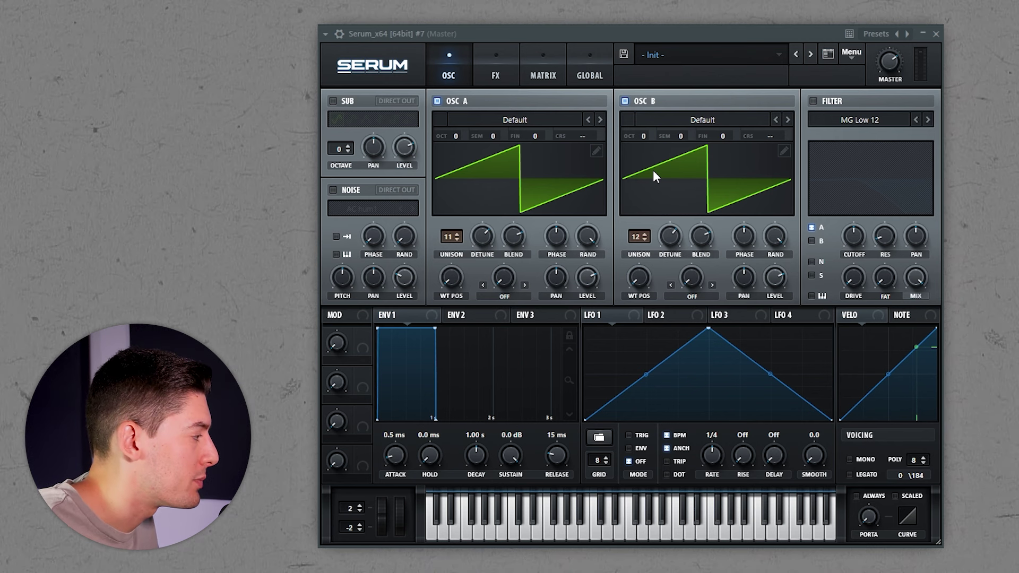
# Step: Load Analog > SawRounded into oscillator A and Digital > Hypa into oscillator B
pyautogui.click(451, 121)
pyautogui.moveTo(531, 136)
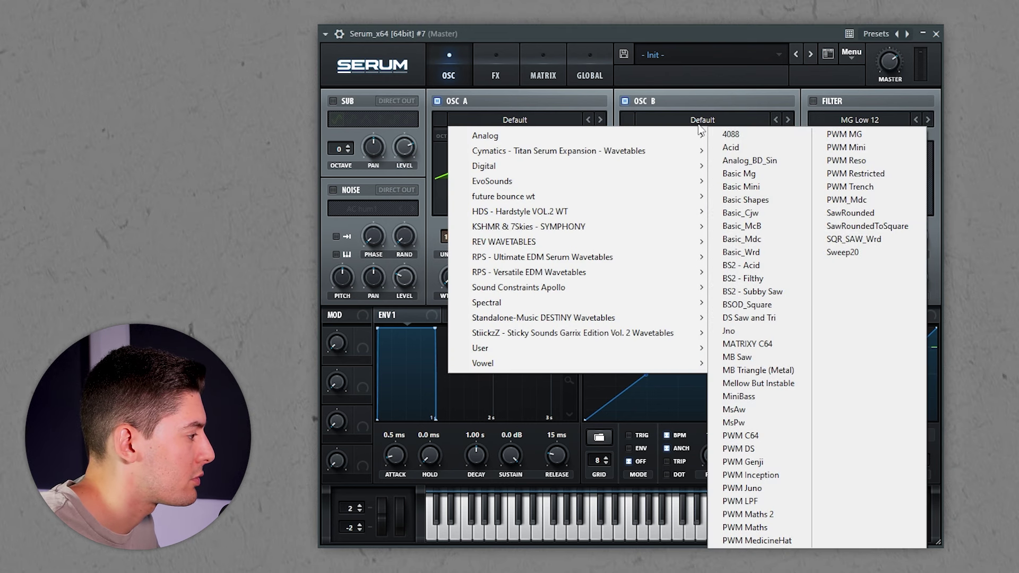
pyautogui.click(845, 215)
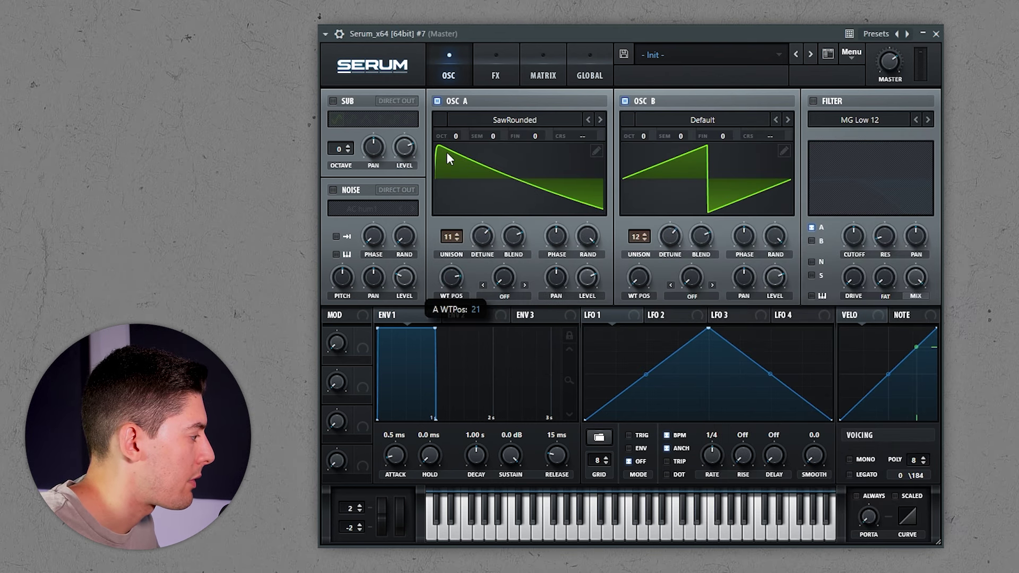
pyautogui.click(667, 124)
pyautogui.moveTo(690, 165)
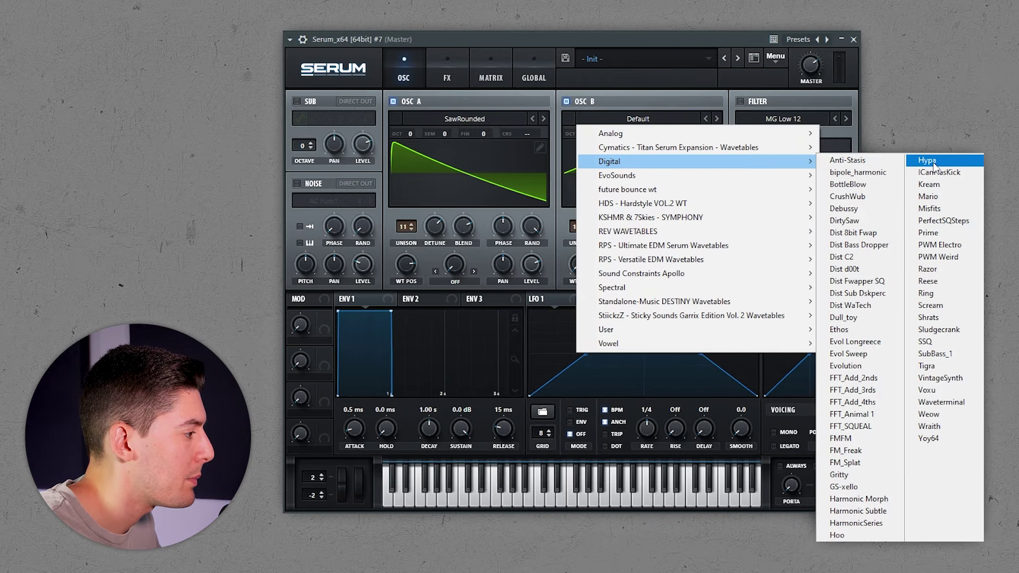
pyautogui.click(932, 165)
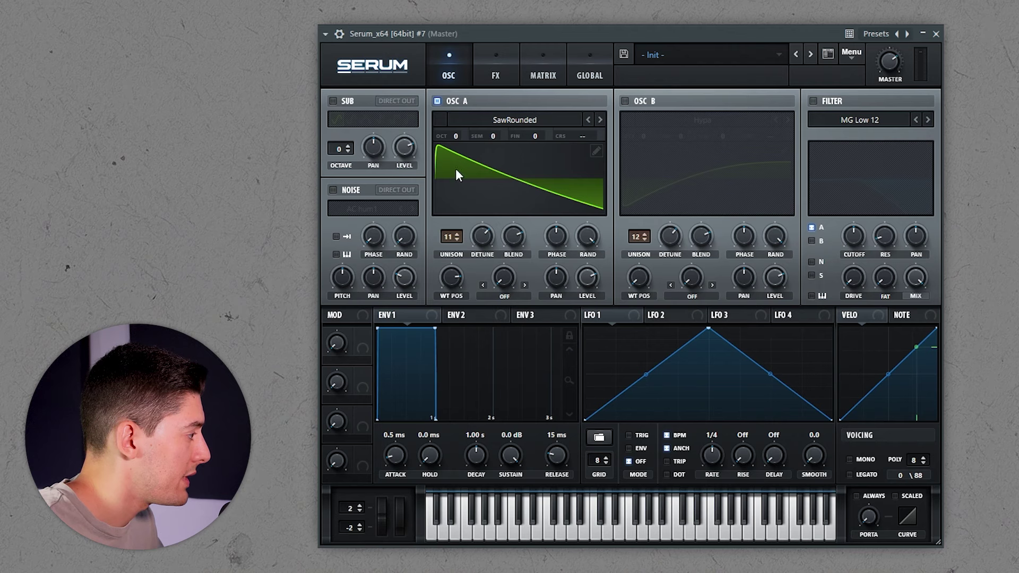
# Step: Sweep oscillator A's wavetable position and set envelope 2's sustain to 0%
pyautogui.moveTo(438, 274); pyautogui.dragTo(446, 228)
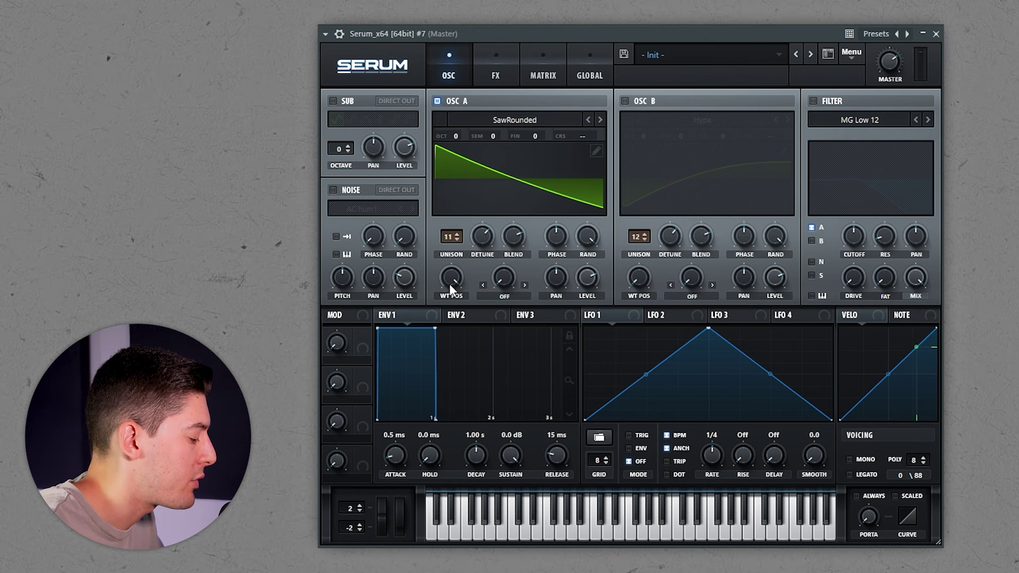
pyautogui.moveTo(448, 283)
pyautogui.click(451, 317)
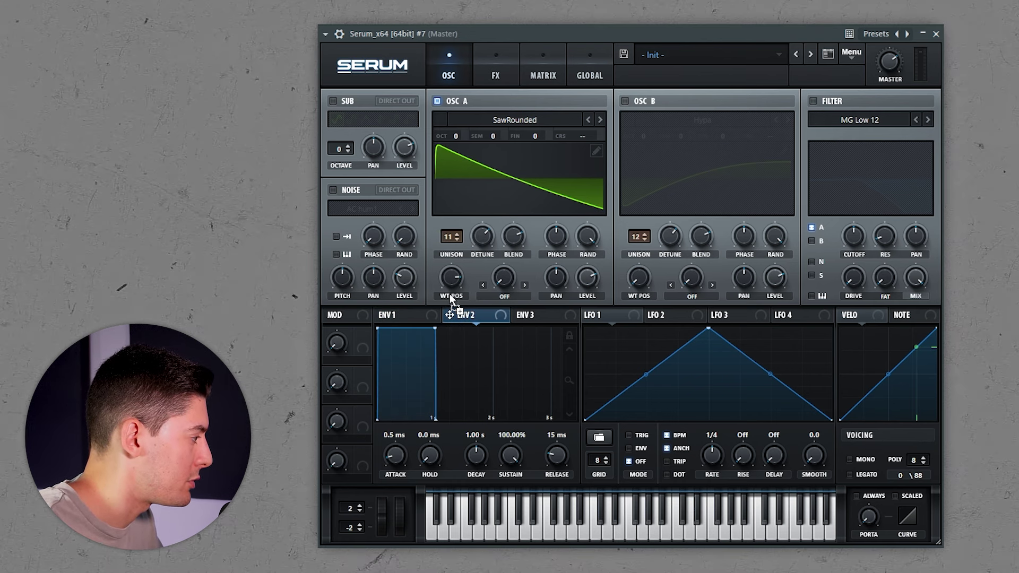
pyautogui.moveTo(435, 329); pyautogui.dragTo(435, 419)
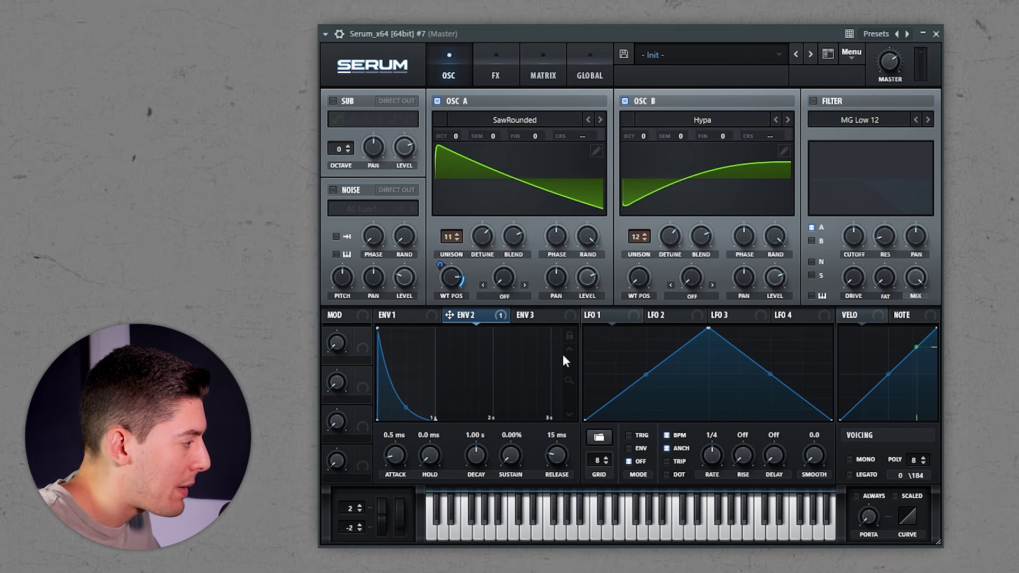
# Step: Enable the noise oscillator with BrightWhite, muting oscillators A and B to audition it
pyautogui.click(333, 189)
pyautogui.click(356, 209)
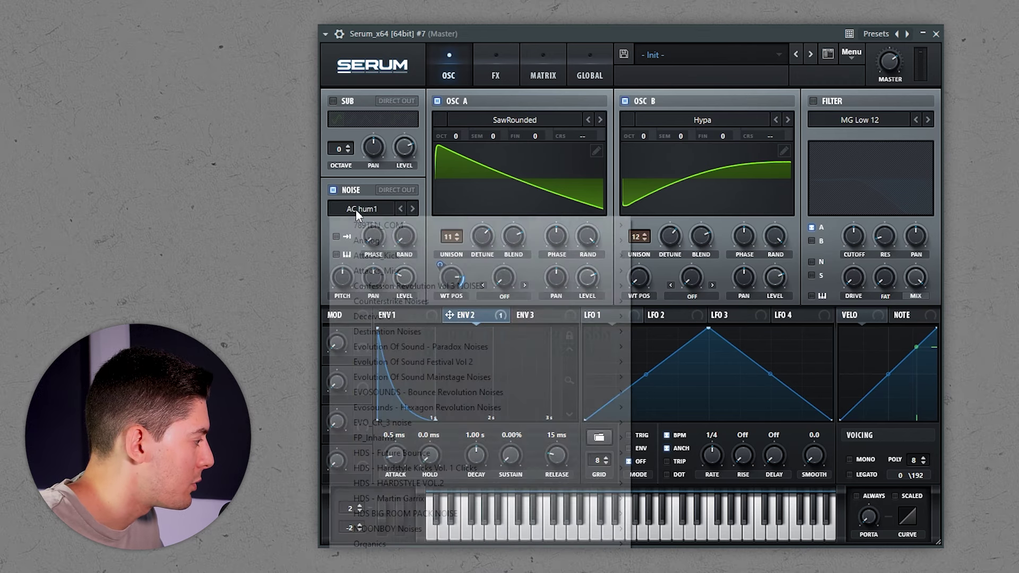
pyautogui.moveTo(372, 241)
pyautogui.click(673, 301)
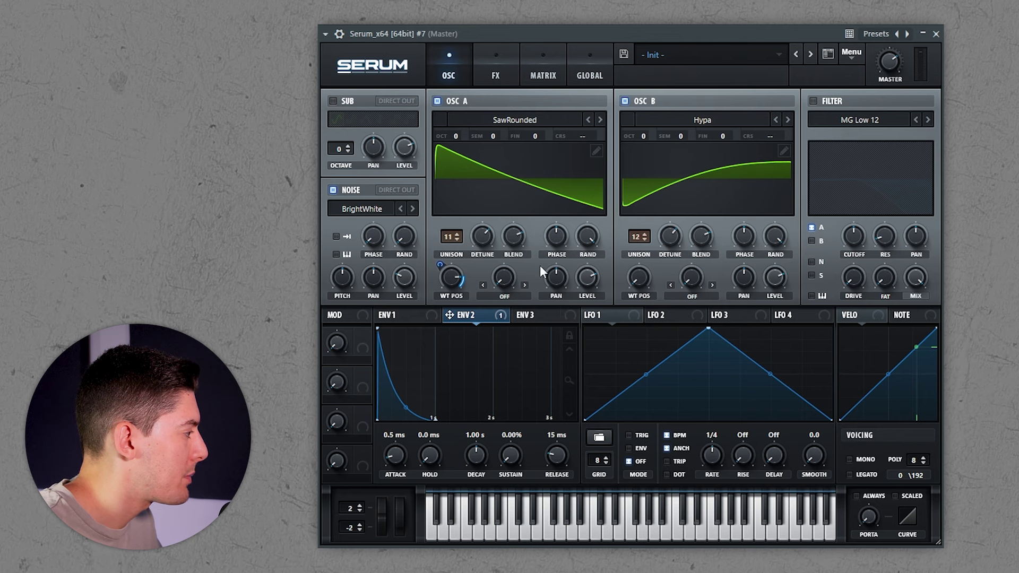
pyautogui.click(437, 101)
pyautogui.click(625, 101)
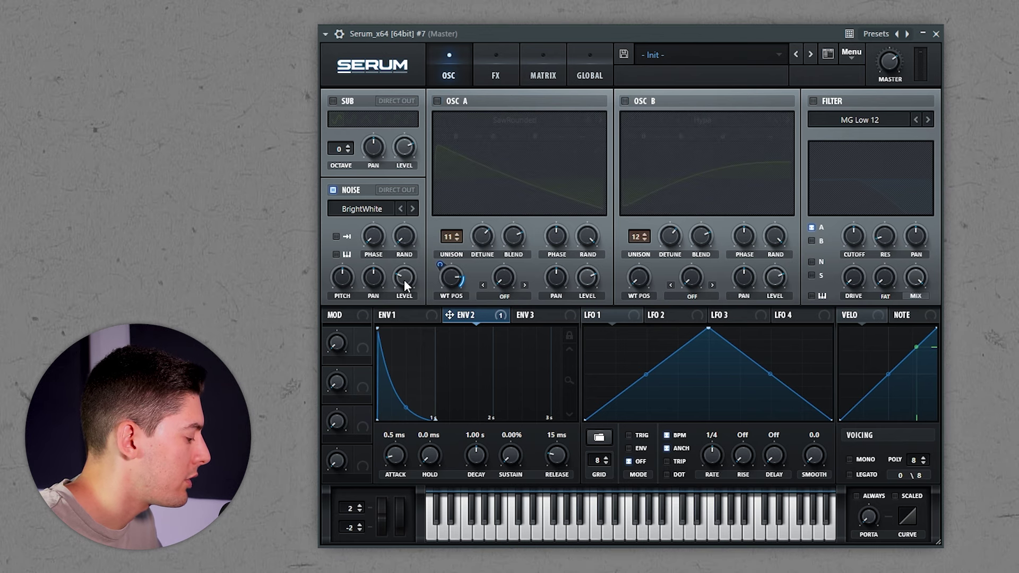
# Step: Route the noise through a High 24 filter with cutoff raised to about 1887 Hz
pyautogui.moveTo(404, 280)
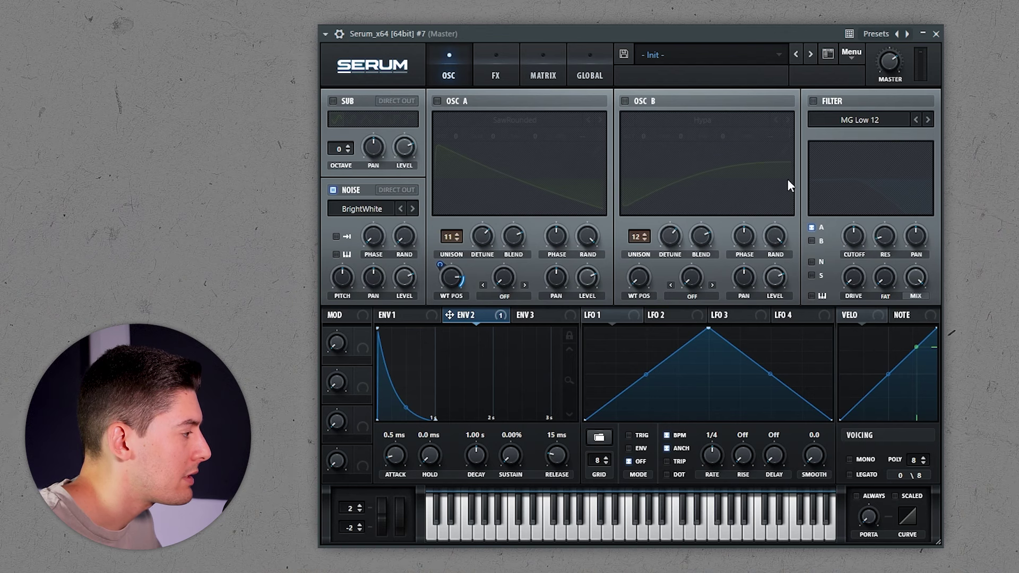
pyautogui.click(813, 101)
pyautogui.click(811, 261)
pyautogui.click(860, 120)
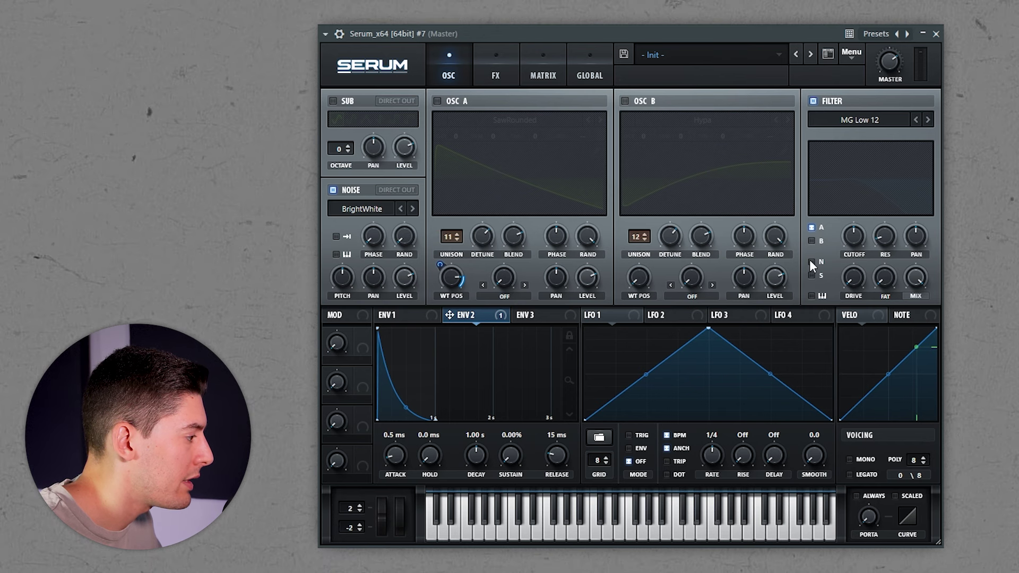
pyautogui.click(907, 303)
pyautogui.moveTo(834, 235); pyautogui.dragTo(827, 205)
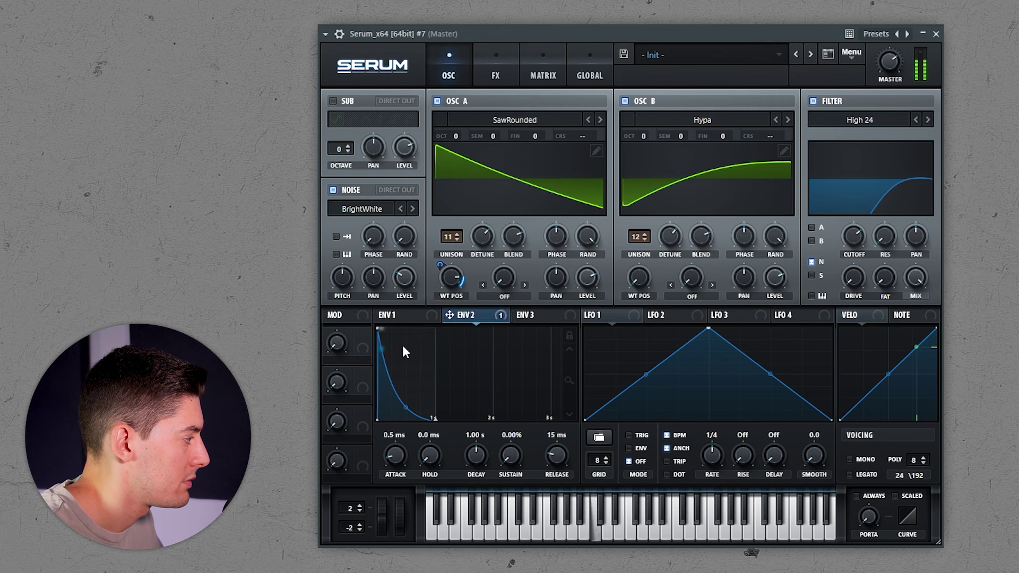
# Step: Switch on the distortion effect in Sine Shaper mode
pyautogui.click(500, 76)
pyautogui.click(338, 124)
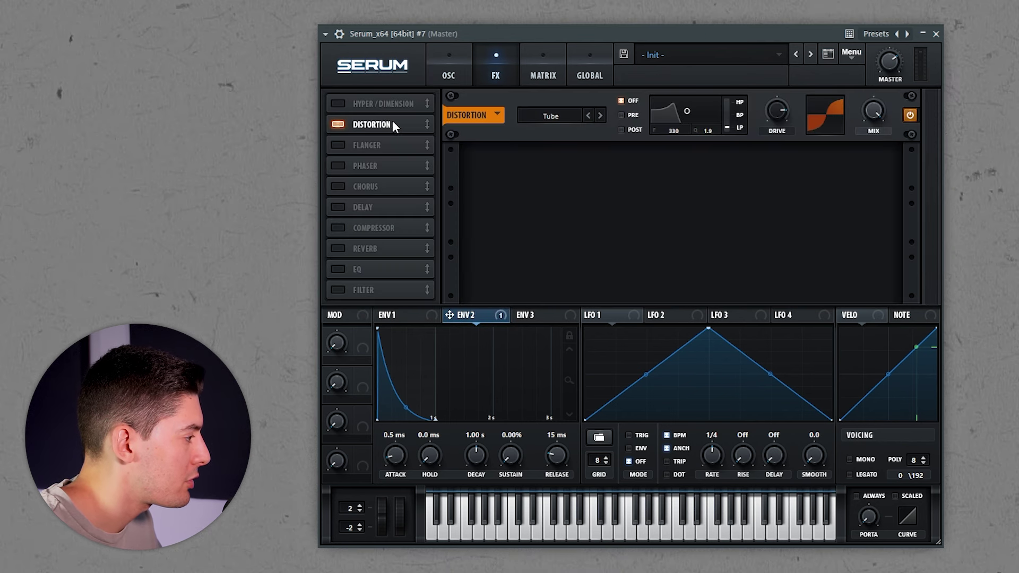
pyautogui.click(565, 116)
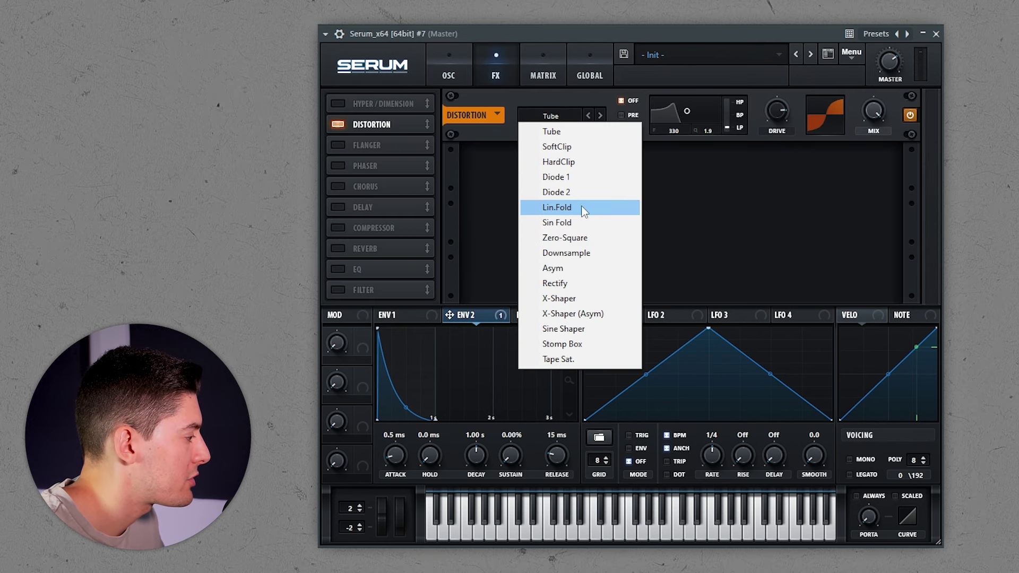
pyautogui.click(564, 329)
# Step: Set drive to 59% and add a PRE filter at about 9769 Hz, Q 0.3
pyautogui.moveTo(766, 108); pyautogui.dragTo(763, 83)
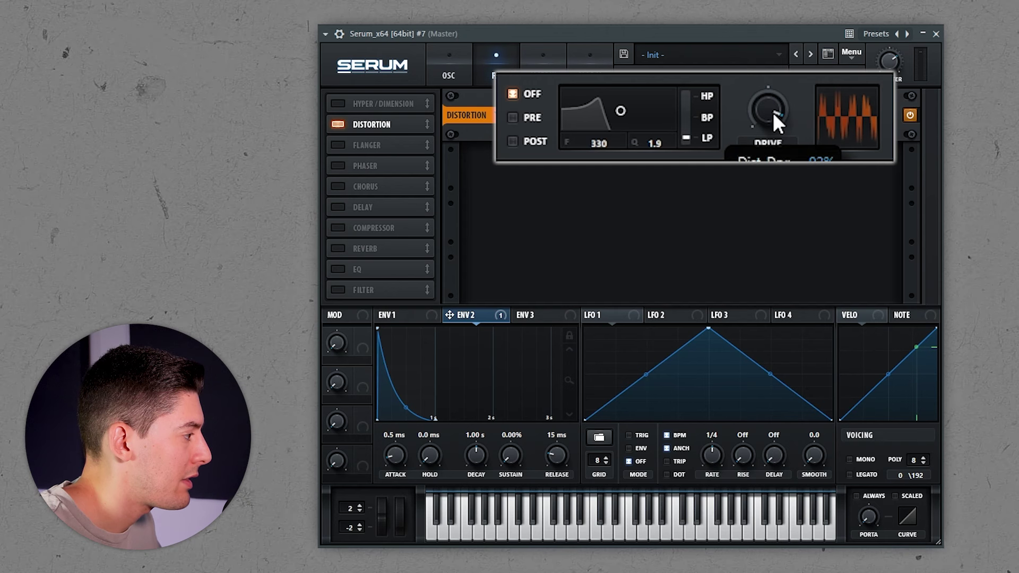
pyautogui.moveTo(773, 112); pyautogui.dragTo(781, 137)
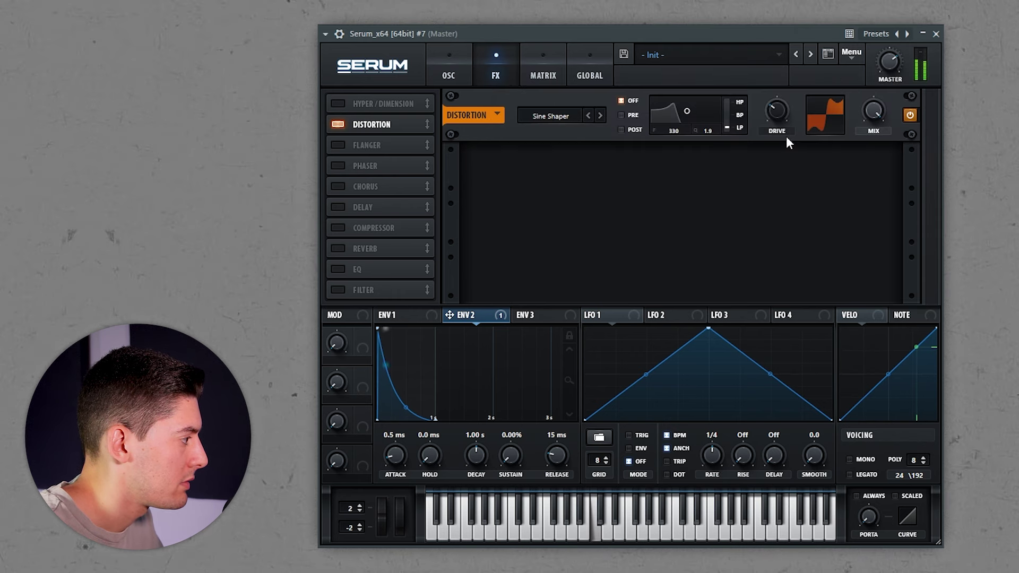
pyautogui.click(622, 115)
pyautogui.moveTo(686, 111)
pyautogui.mouseDown()
pyautogui.moveTo(696, 114)
pyautogui.moveTo(666, 120)
pyautogui.moveTo(678, 126)
pyautogui.mouseUp()
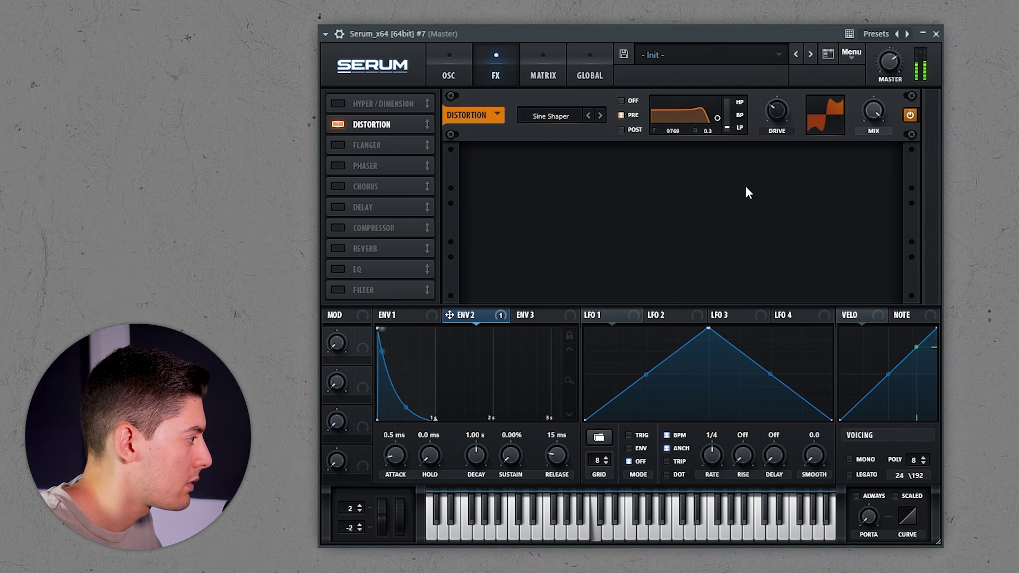
# Step: Enable Hyper/Dimension below Distortion, with Dimension size at 0% and its mix lowered
pyautogui.click(338, 102)
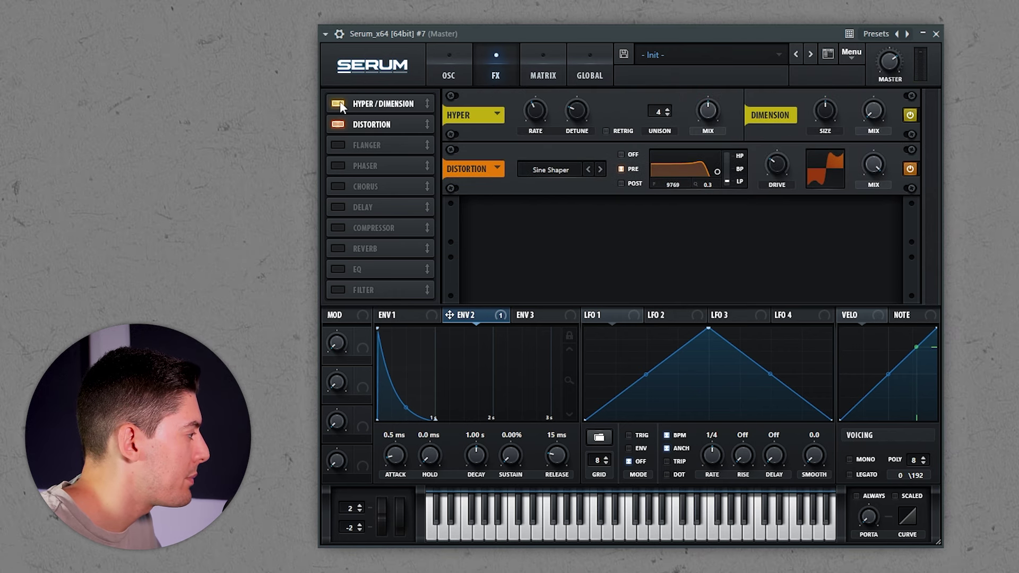
pyautogui.moveTo(340, 101); pyautogui.dragTo(376, 122)
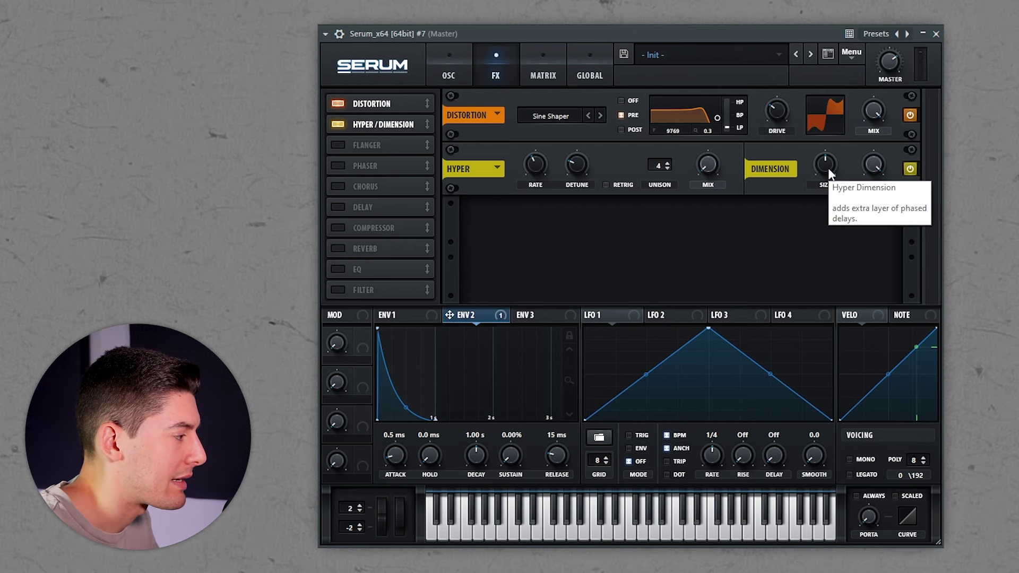
pyautogui.moveTo(827, 165); pyautogui.dragTo(830, 281)
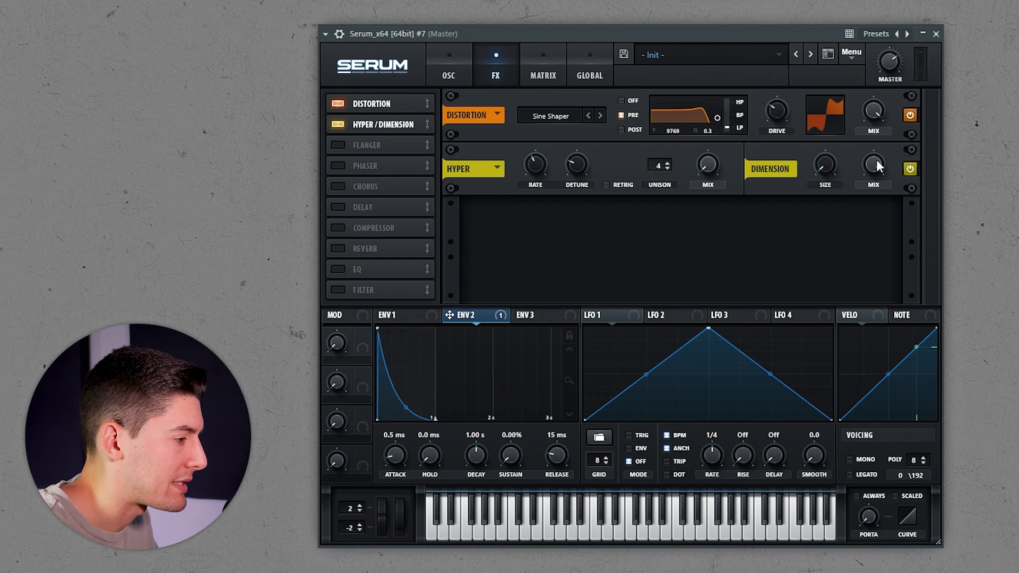
pyautogui.moveTo(877, 159); pyautogui.dragTo(875, 279)
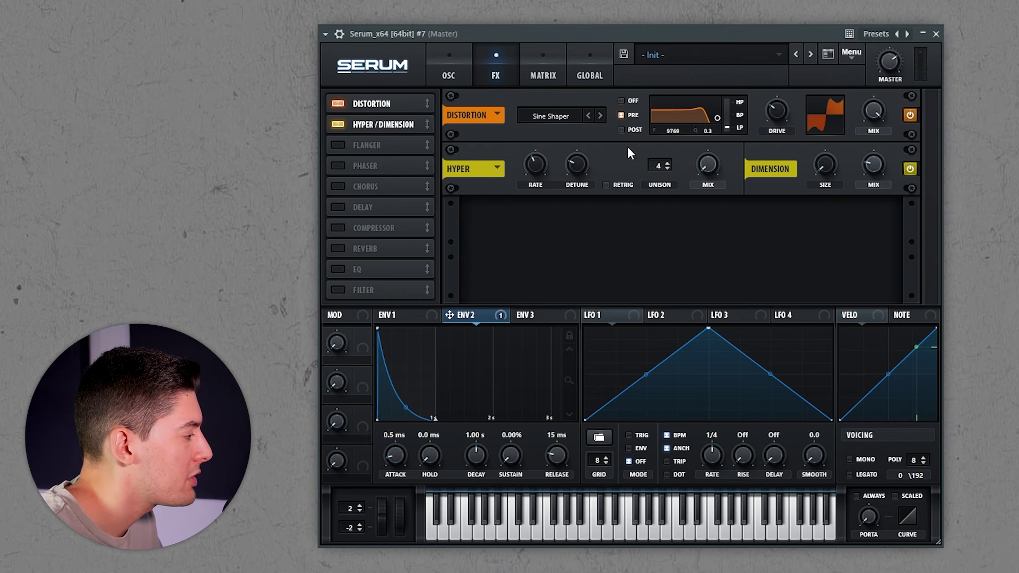
# Step: Set Hyper to 7 unison voices, detune about half, rate about 52%, and mix 100%
pyautogui.moveTo(657, 164); pyautogui.dragTo(708, 106)
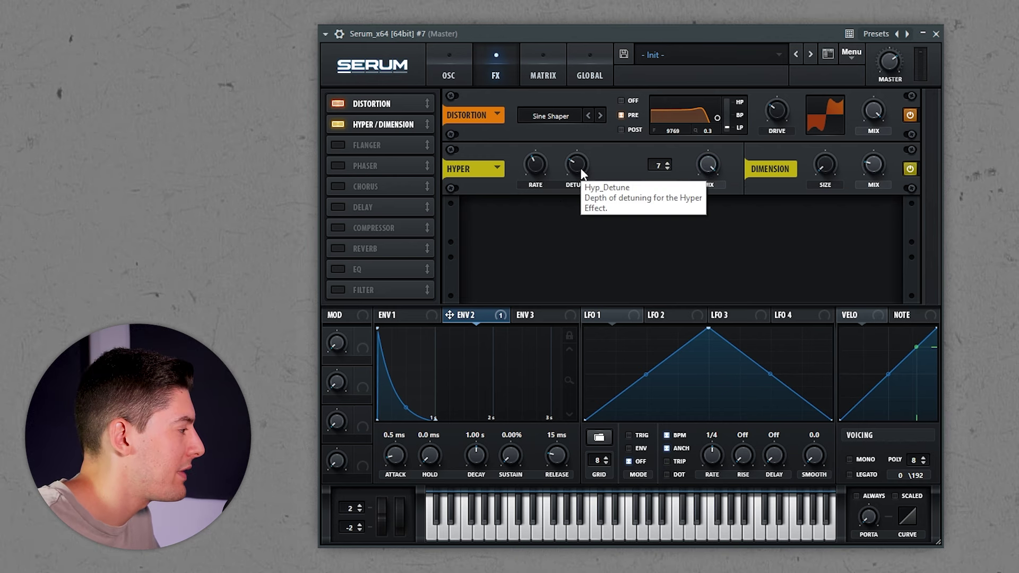
pyautogui.moveTo(581, 168); pyautogui.dragTo(578, 122)
pyautogui.moveTo(534, 163); pyautogui.dragTo(531, 142)
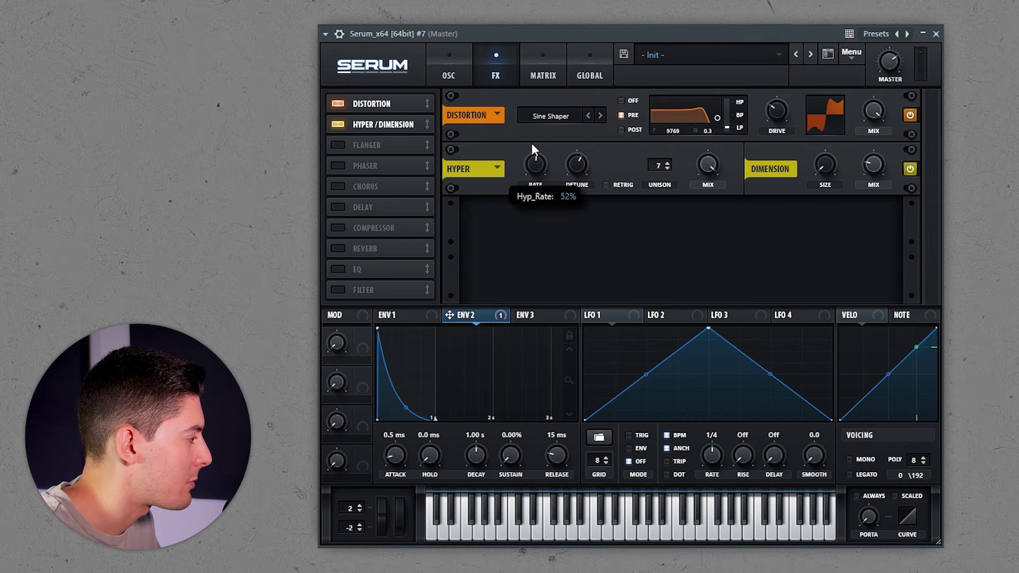
pyautogui.click(708, 166)
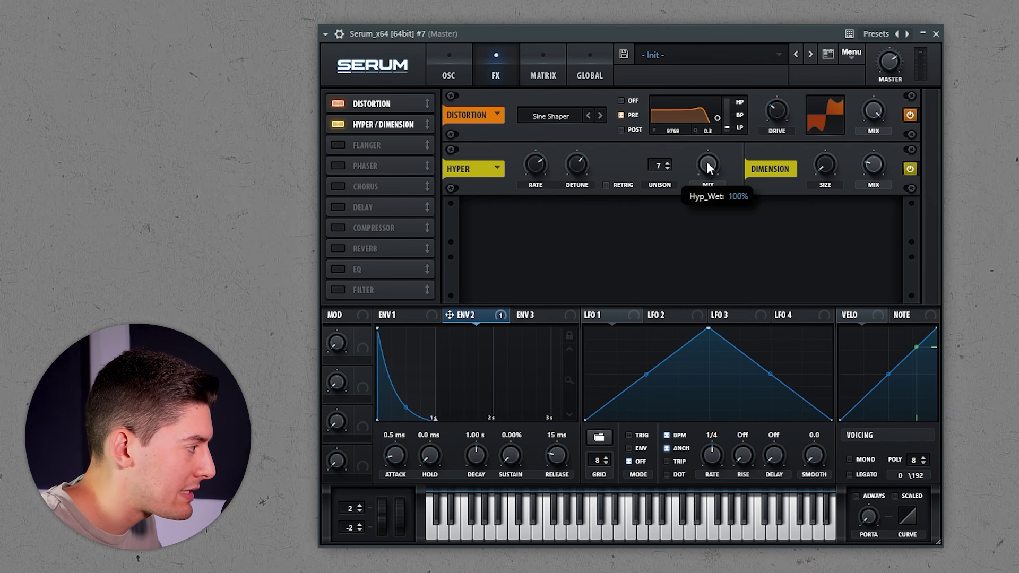
# Step: Add a multiband compressor with its high band boosted to about 110%
pyautogui.click(342, 230)
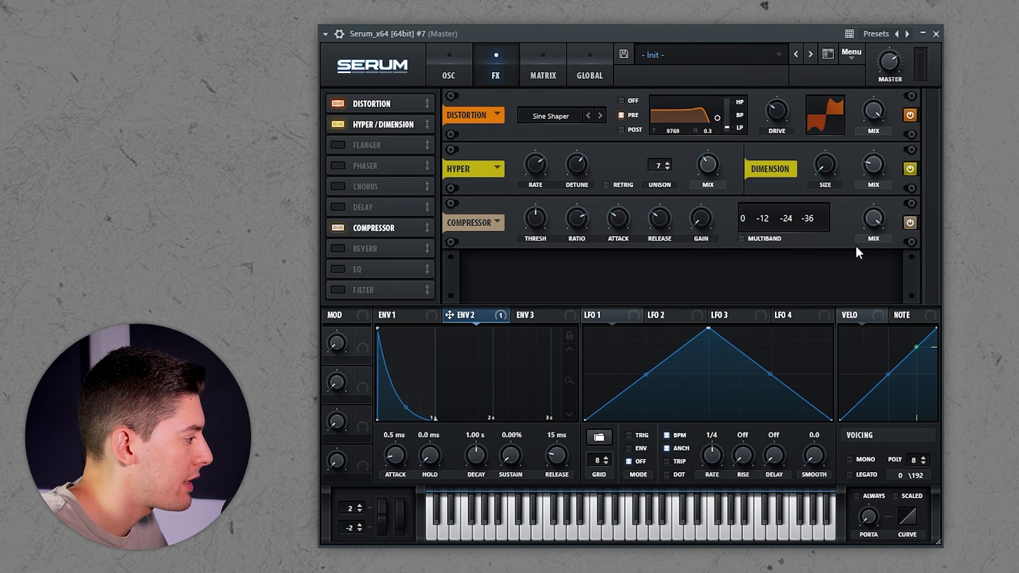
pyautogui.click(741, 238)
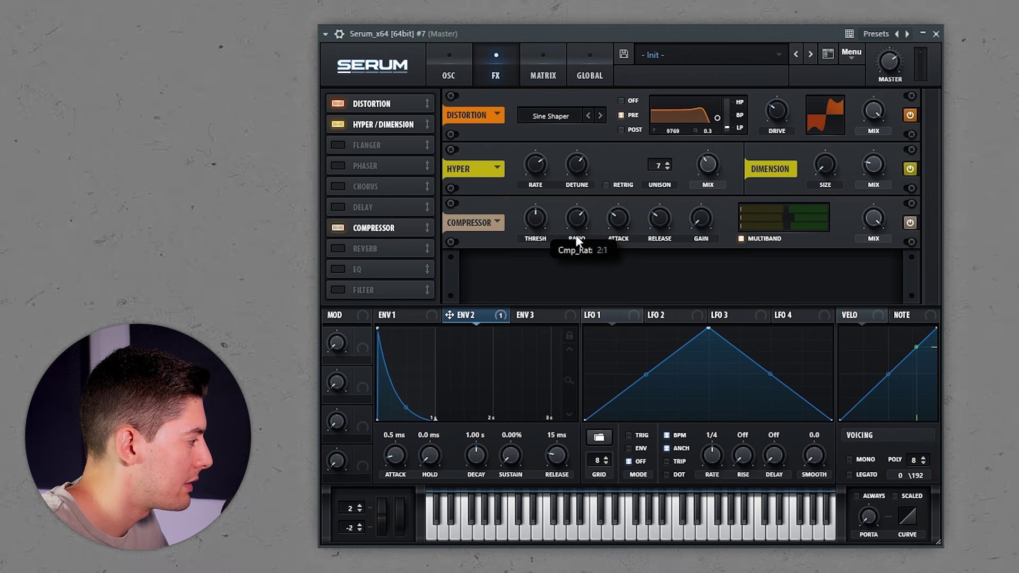
pyautogui.moveTo(805, 207); pyautogui.dragTo(826, 228)
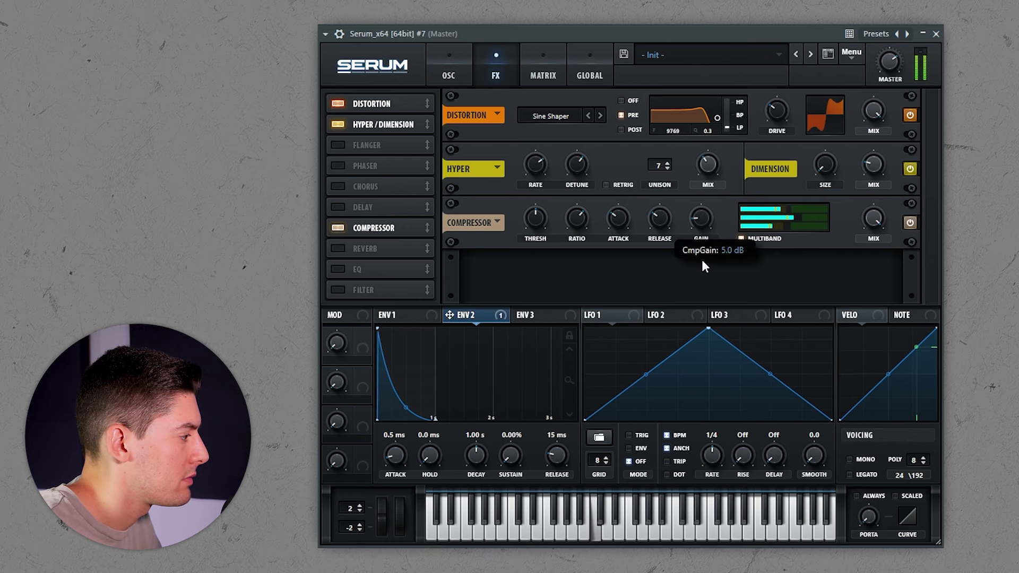
# Step: Add a ping-pong delay at 1/8 both sides after the compressor, a Plate reverb, and the filter
pyautogui.moveTo(365, 206); pyautogui.dragTo(367, 237)
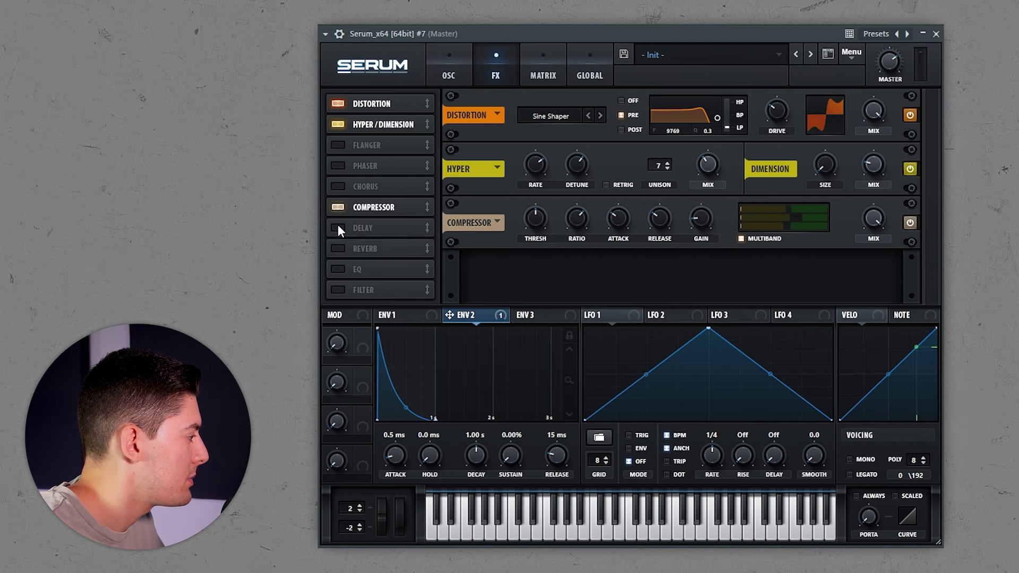
pyautogui.click(338, 228)
pyautogui.click(338, 248)
pyautogui.scroll(-1, 552, 226)
pyautogui.moveTo(552, 227); pyautogui.dragTo(557, 245)
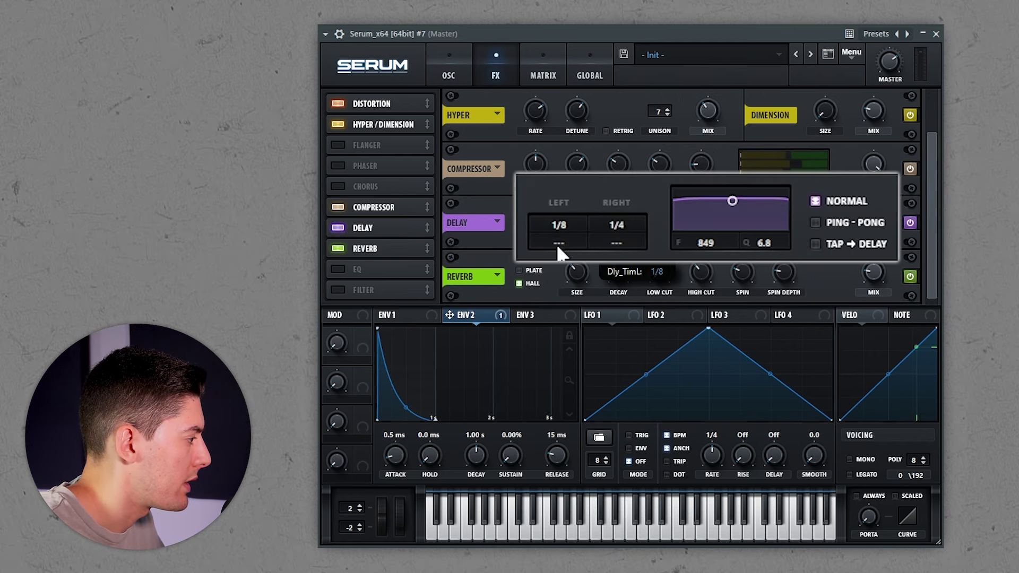
pyautogui.moveTo(637, 221); pyautogui.dragTo(667, 218)
pyautogui.moveTo(741, 202); pyautogui.dragTo(750, 229)
pyautogui.click(816, 223)
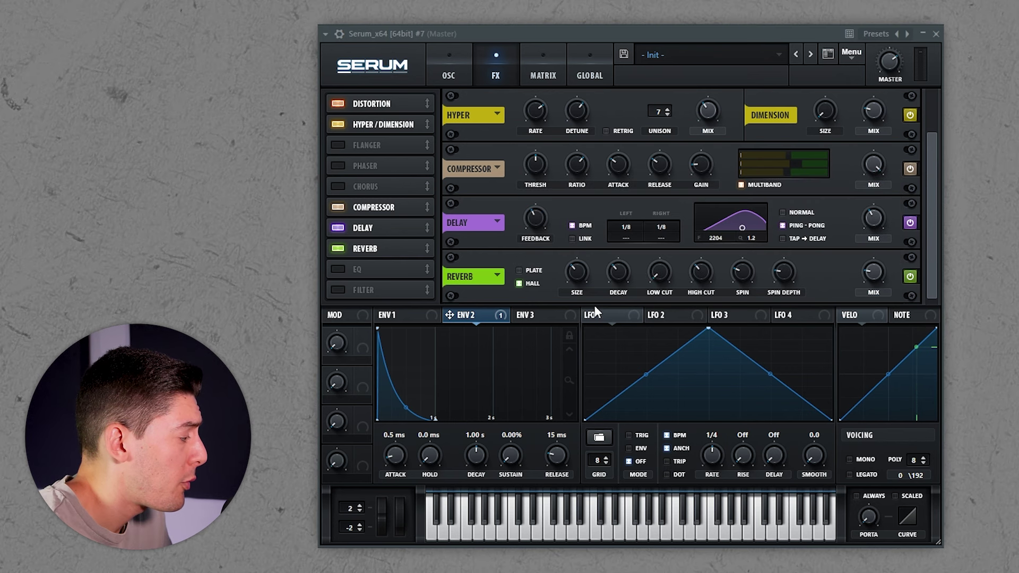
pyautogui.click(520, 270)
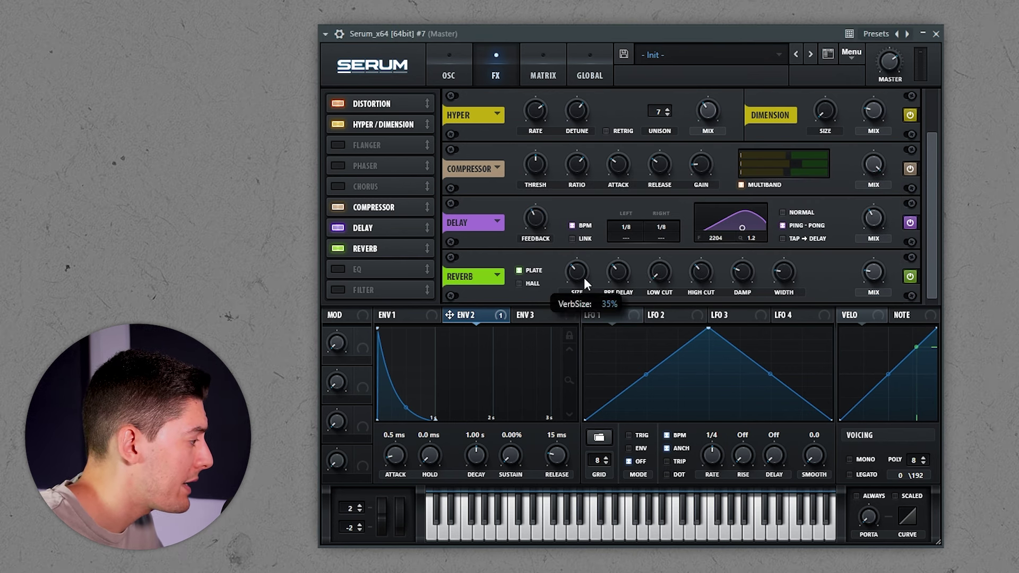
pyautogui.click(338, 290)
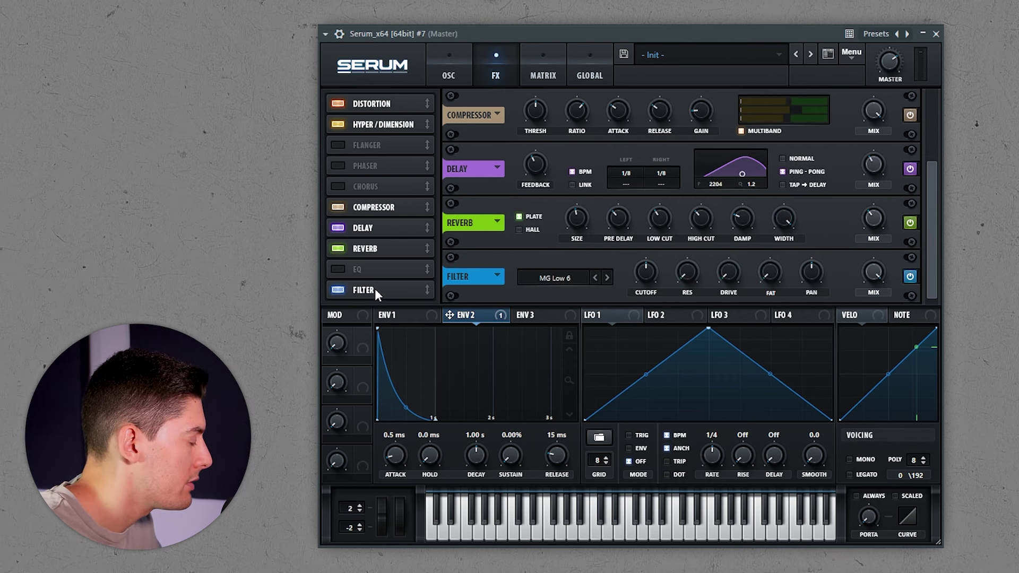
# Step: Move the filter ahead of the EQ and set its type to Misc > Combs
pyautogui.moveTo(375, 289); pyautogui.dragTo(375, 269)
pyautogui.click(555, 278)
pyautogui.moveTo(562, 342)
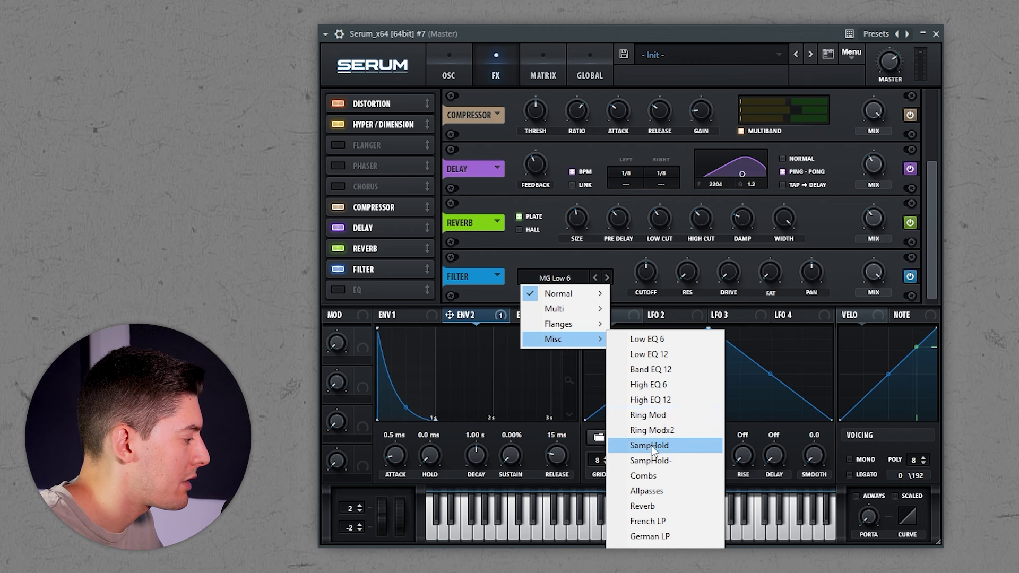
pyautogui.click(664, 474)
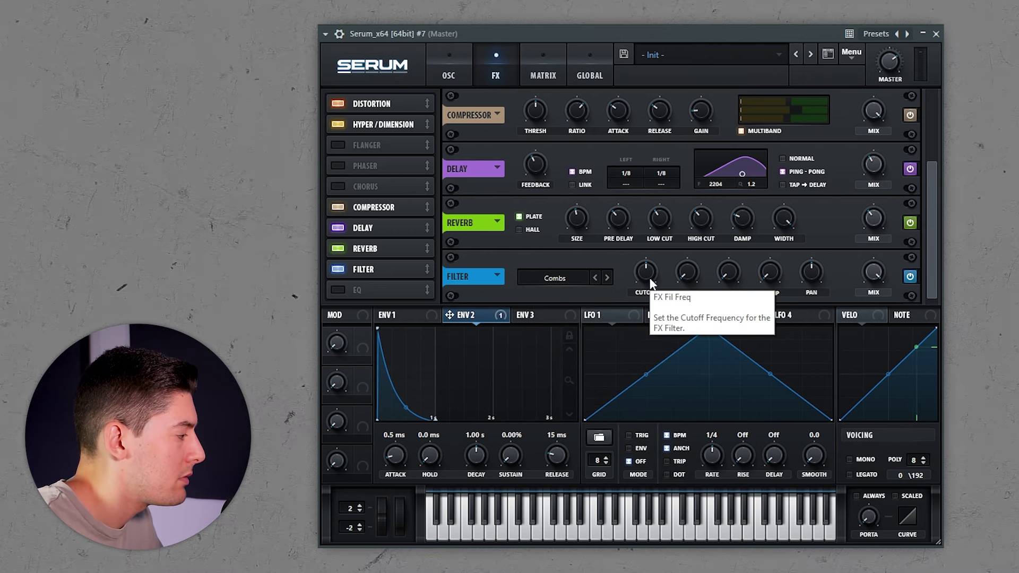
# Step: Turn the comb cutoff to minimum, add drive, and enable the EQ with a low-cut left band
pyautogui.click(646, 273)
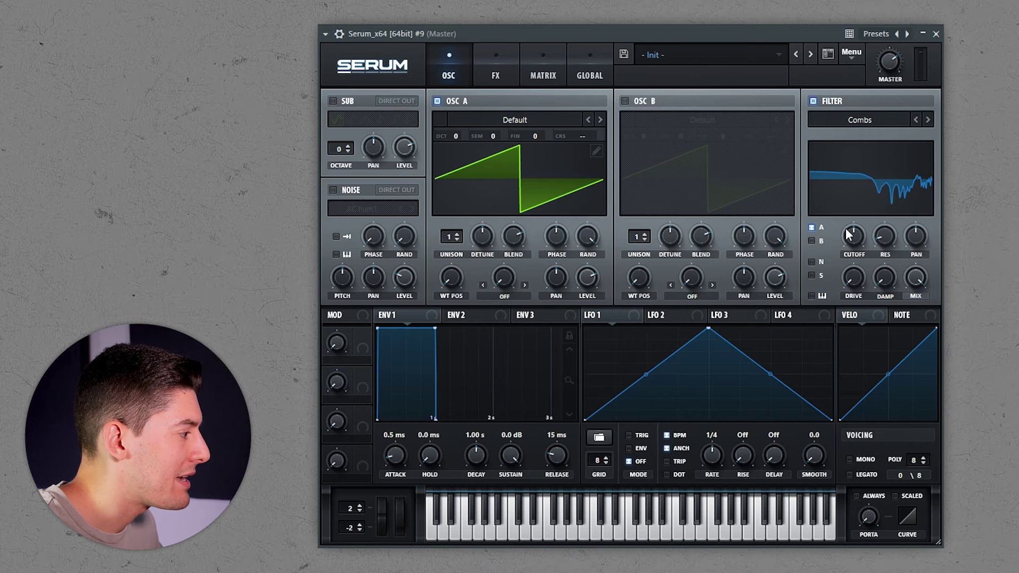
pyautogui.moveTo(848, 235); pyautogui.dragTo(838, 116)
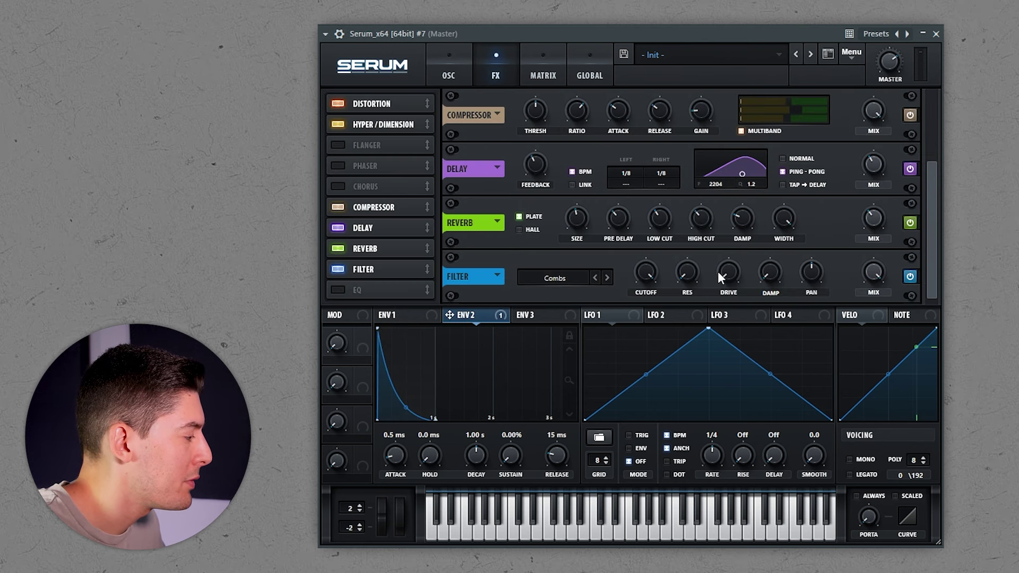
pyautogui.moveTo(738, 269); pyautogui.dragTo(732, 242)
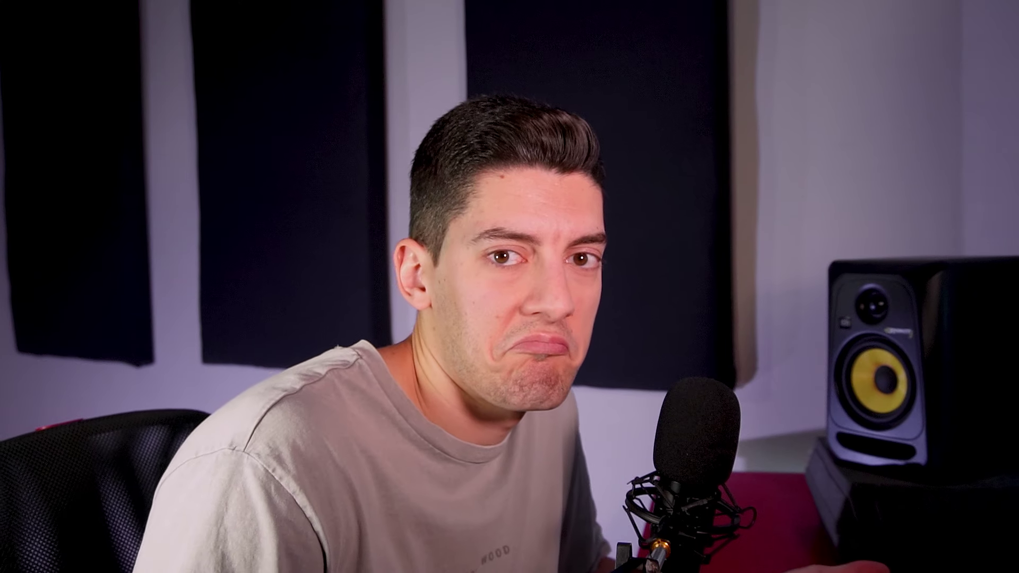
pyautogui.click(339, 290)
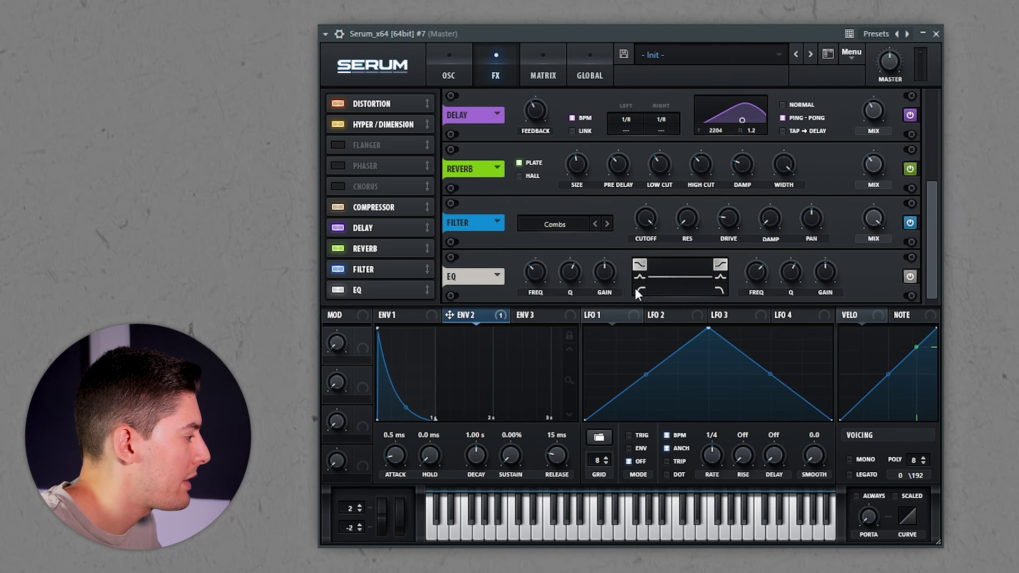
pyautogui.click(640, 290)
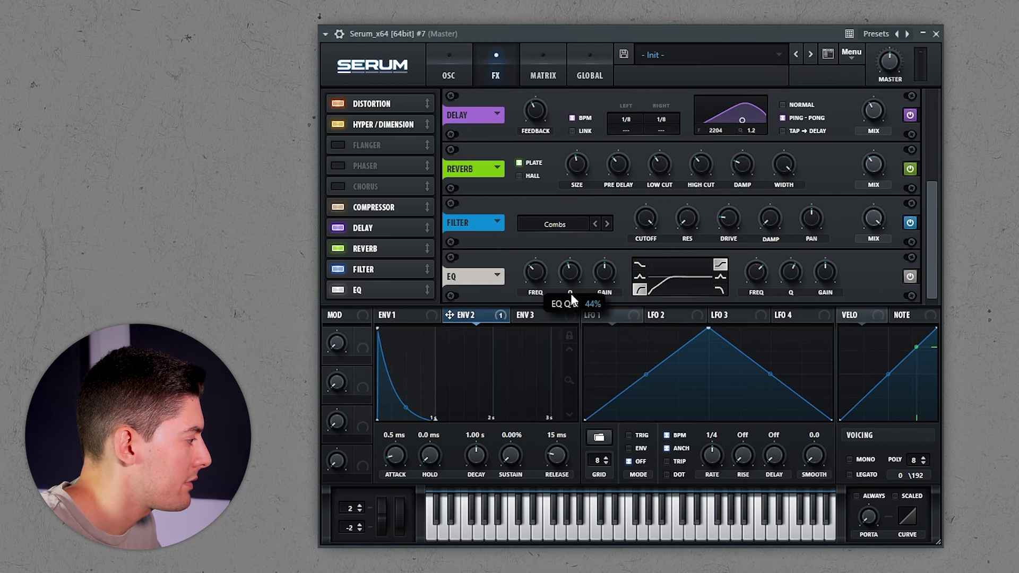